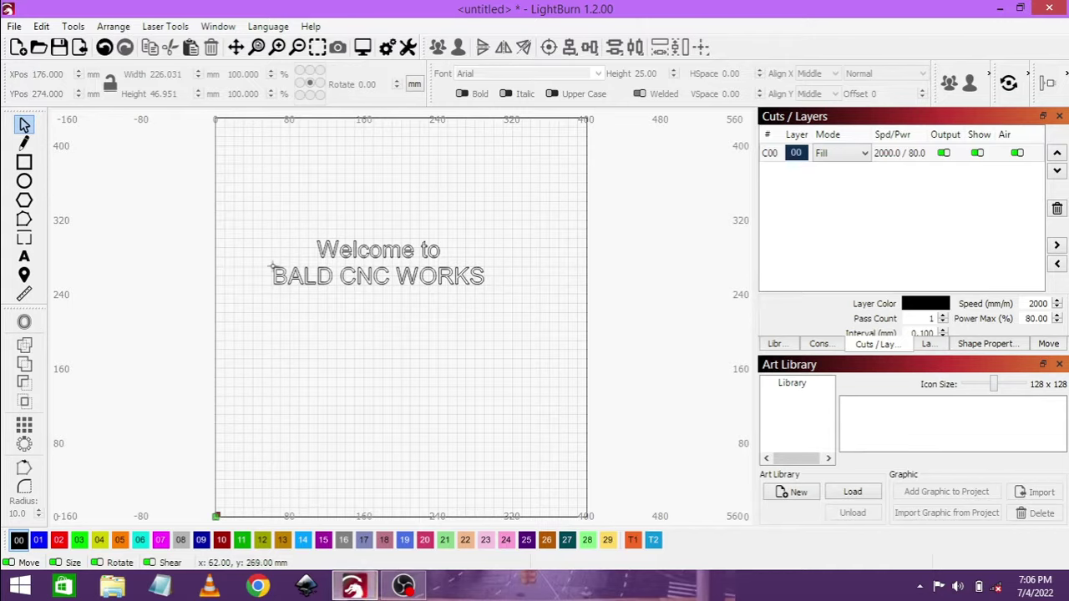
- Delete the "Welcome to BALD CNC WORKS" text from the workspace
{"action": "left_click_drag", "start_coordinate": [264, 219], "coordinate": [481, 365]}
{"action": "left_click", "coordinate": [433, 272]}
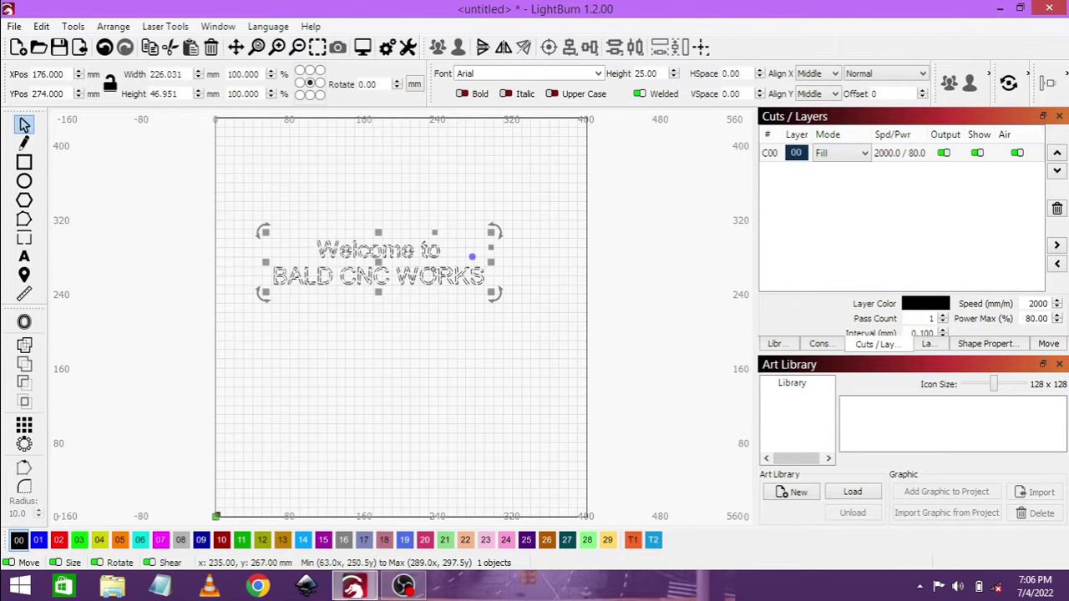
{"action": "key", "text": "Delete"}
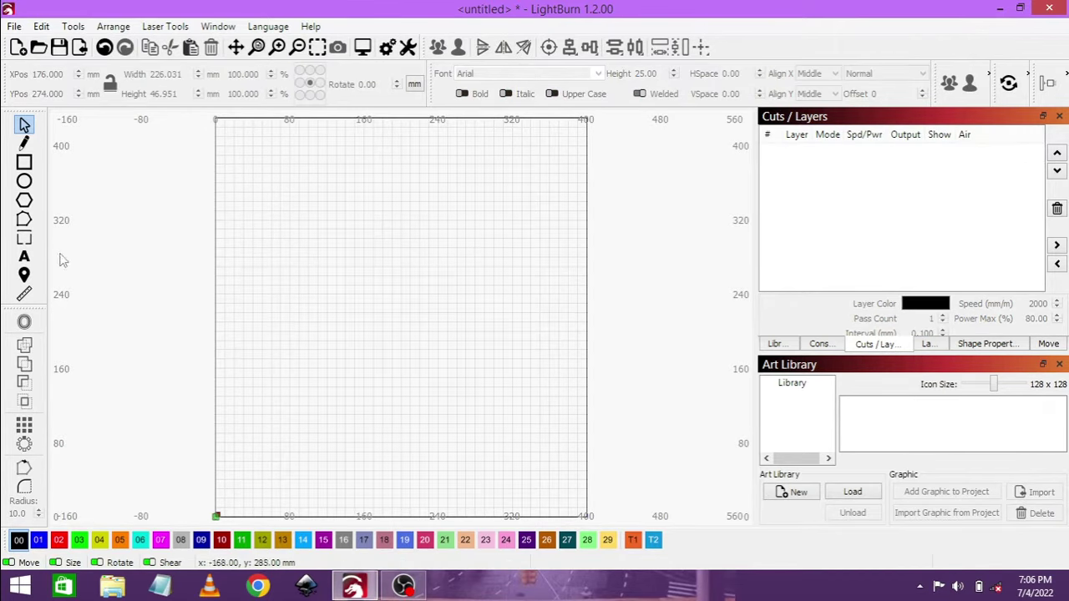
- Add the letter "A" as text near the middle of the workspace in the Times New Roman font
{"action": "left_click", "coordinate": [24, 257]}
{"action": "left_click", "coordinate": [346, 289]}
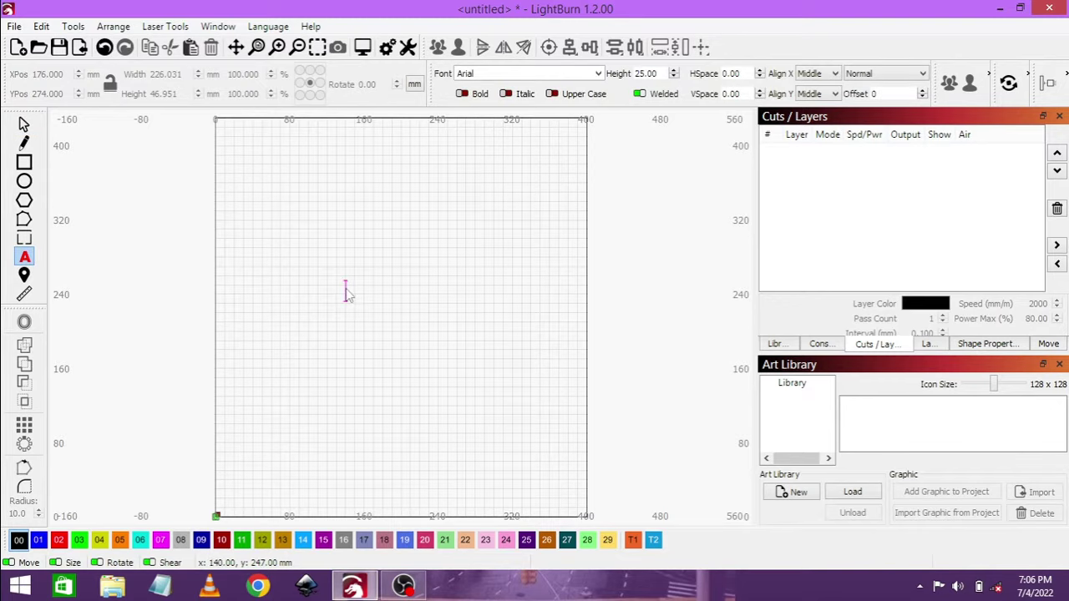
{"action": "left_click", "coordinate": [564, 75]}
{"action": "key", "text": "BackSpace"}
{"action": "key", "text": "BackSpace"}
{"action": "key", "text": "BackSpace"}
{"action": "key", "text": "BackSpace"}
{"action": "key", "text": "BackSpace"}
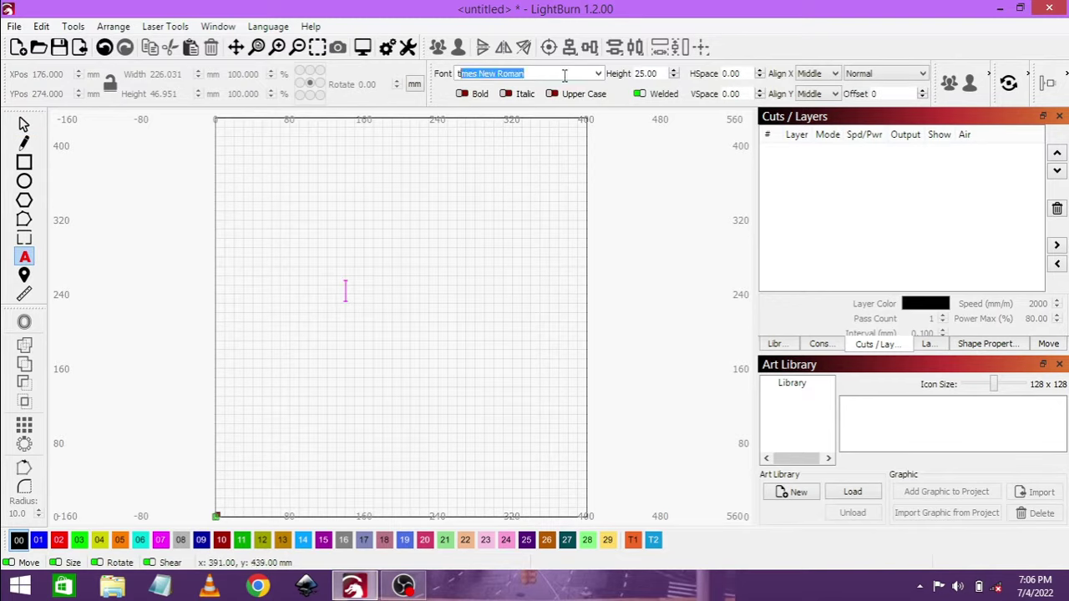
{"action": "type", "text": "tim"}
{"action": "key", "text": "Return"}
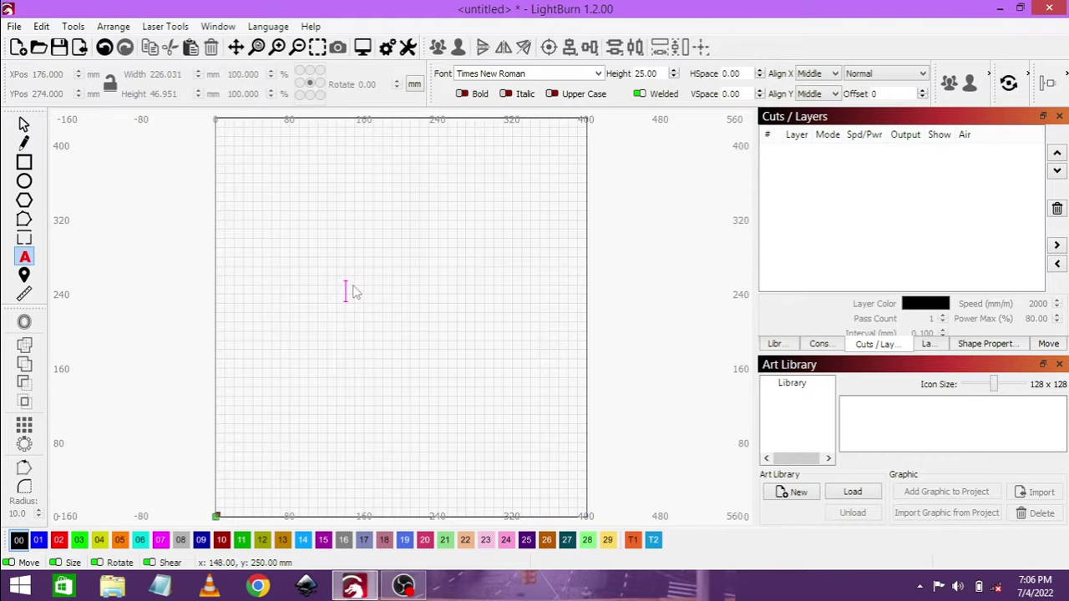
{"action": "type", "text": "AAA"}
{"action": "left_click", "coordinate": [401, 280]}
{"action": "type", "text": "A"}
{"action": "left_click", "coordinate": [23, 124]}
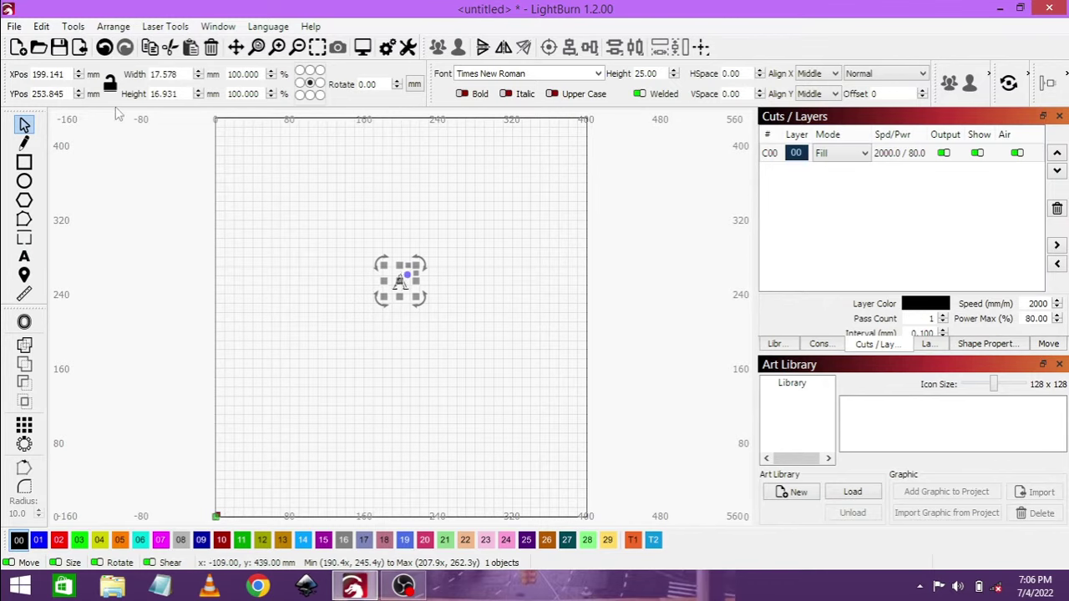
- Lock the aspect ratio and set the letter A's width to 200 mm
{"action": "left_click", "coordinate": [111, 84]}
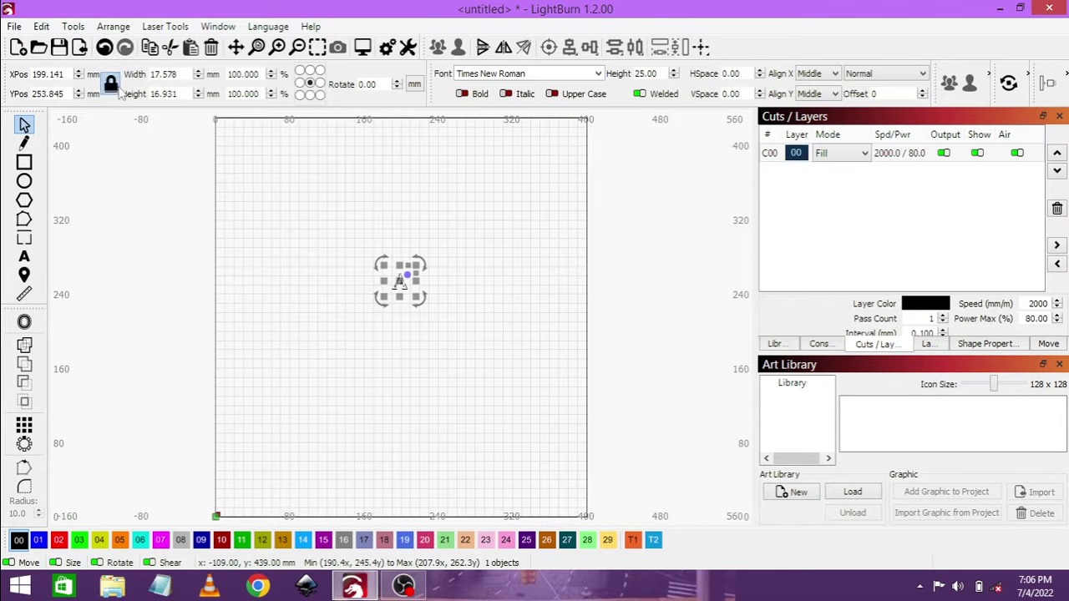
{"action": "double_click", "coordinate": [160, 75]}
{"action": "type", "text": "200"}
{"action": "key", "text": "Return"}
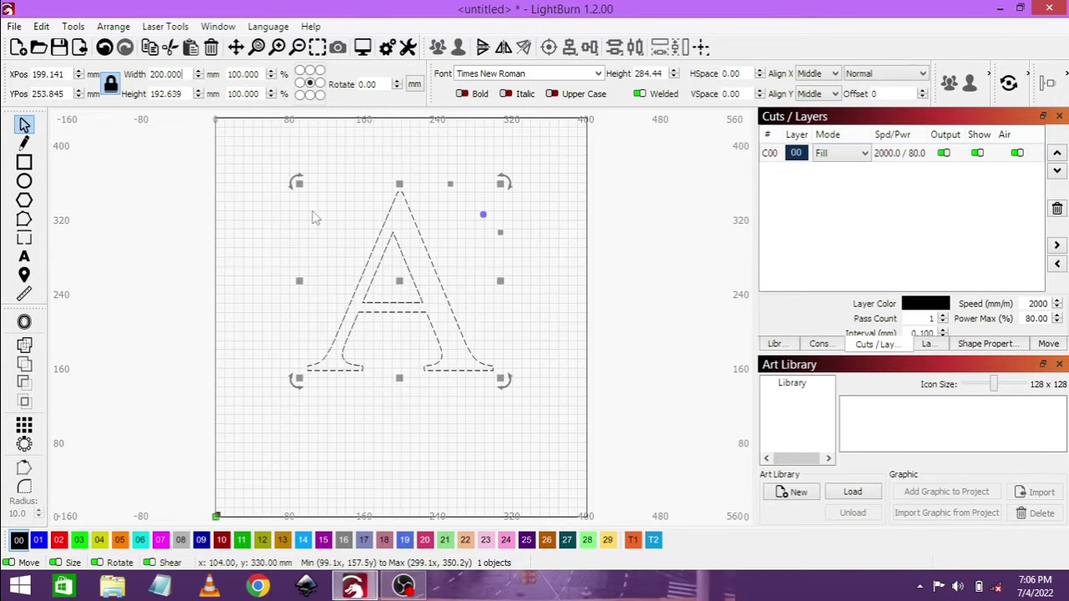
{"action": "left_click", "coordinate": [276, 227]}
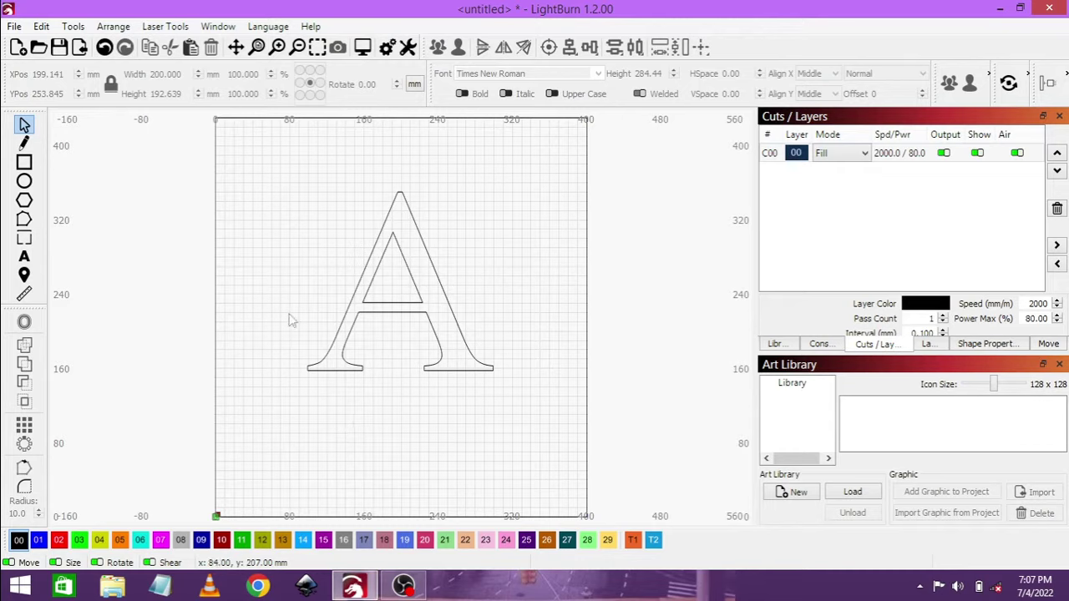
- Draw a thin rectangle above the letter A and, with the aspect ratio unlocked, size it to 200 mm wide and 2 mm high
{"action": "left_click", "coordinate": [24, 163]}
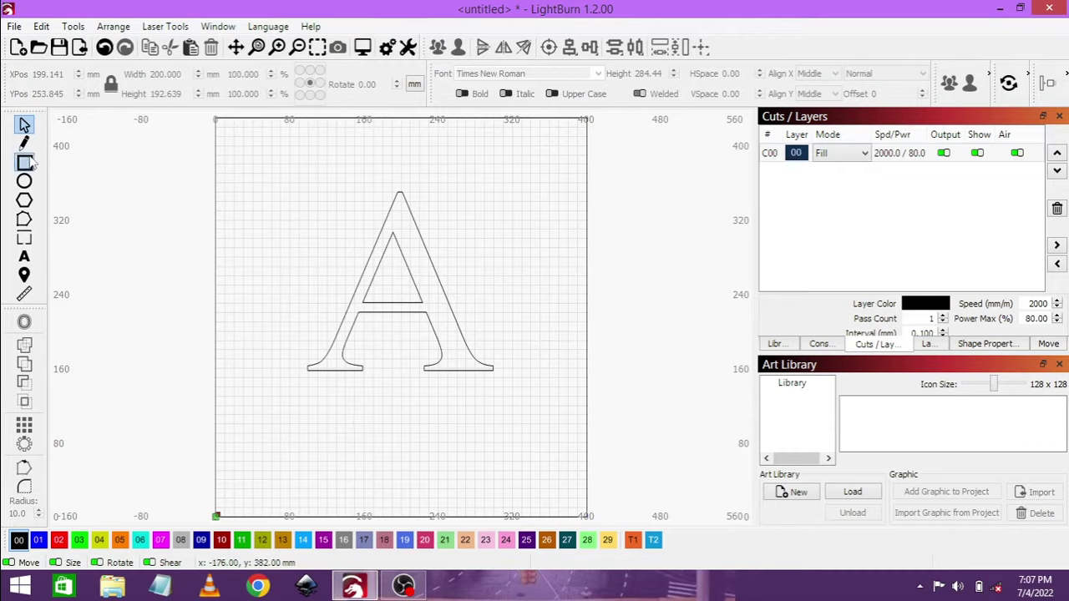
{"action": "left_click_drag", "start_coordinate": [274, 164], "coordinate": [348, 177]}
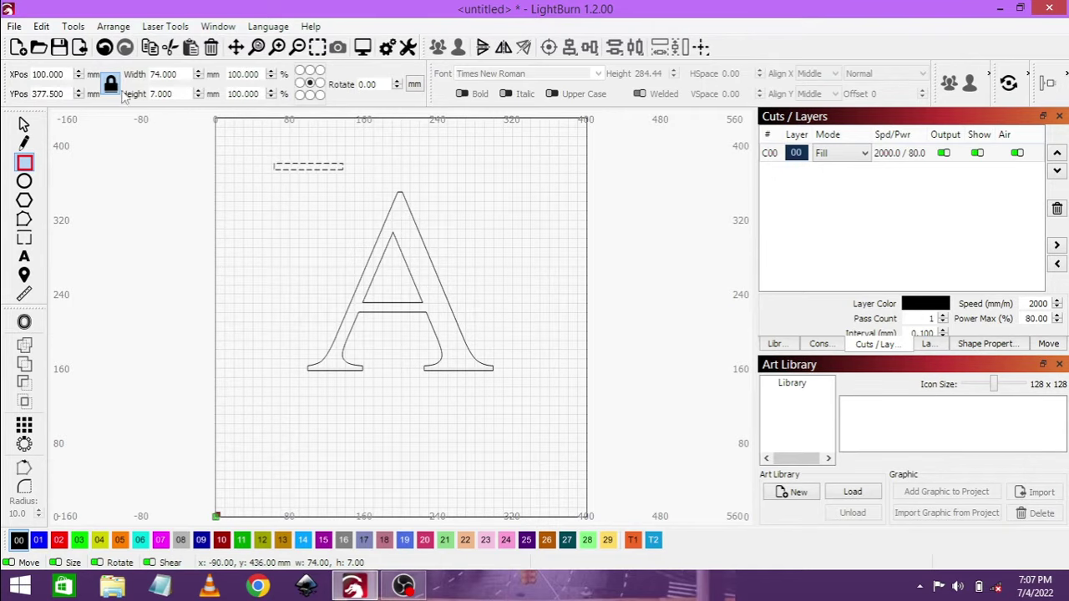
{"action": "double_click", "coordinate": [163, 74]}
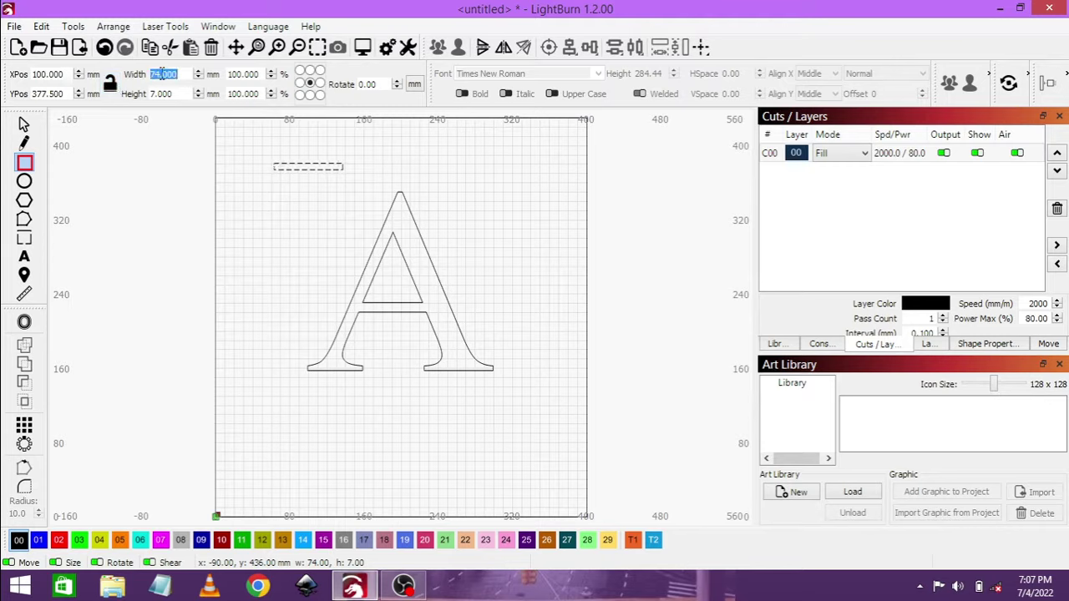
{"action": "type", "text": "200"}
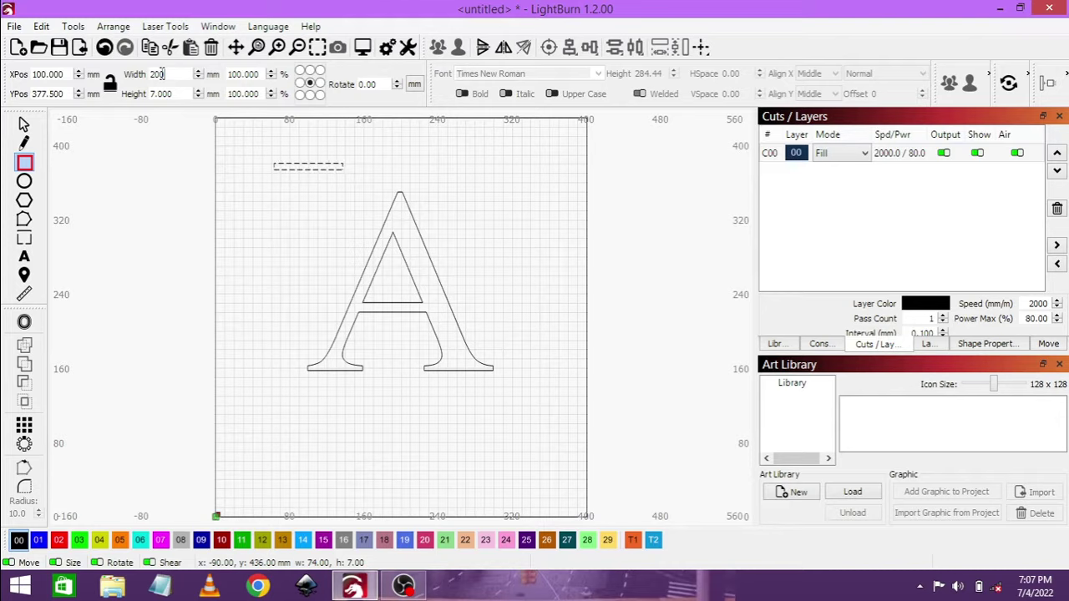
{"action": "key", "text": "Tab"}
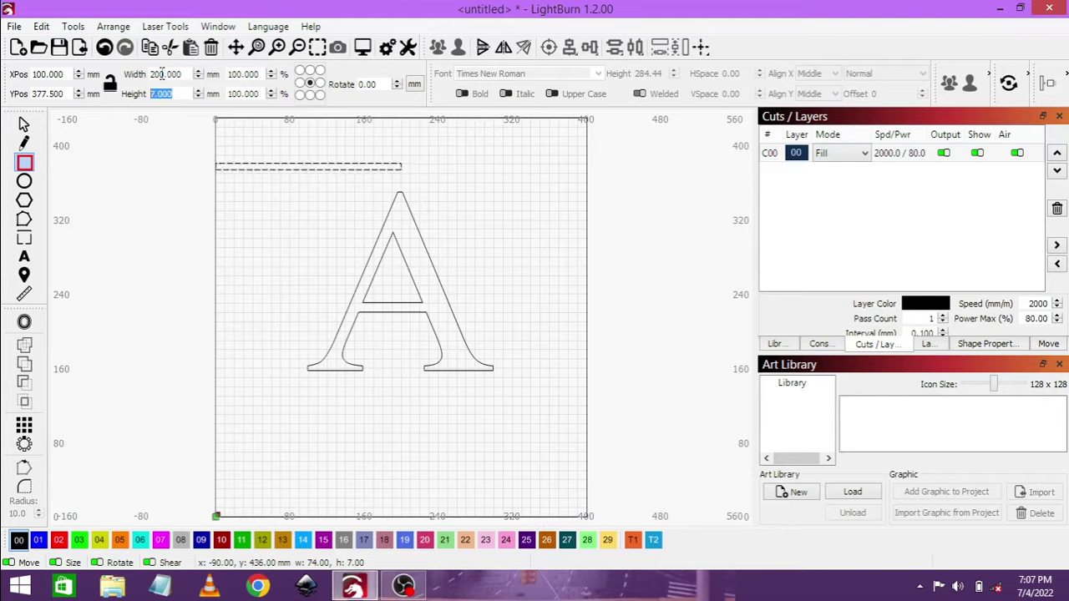
{"action": "type", "text": "02"}
{"action": "key", "text": "Return"}
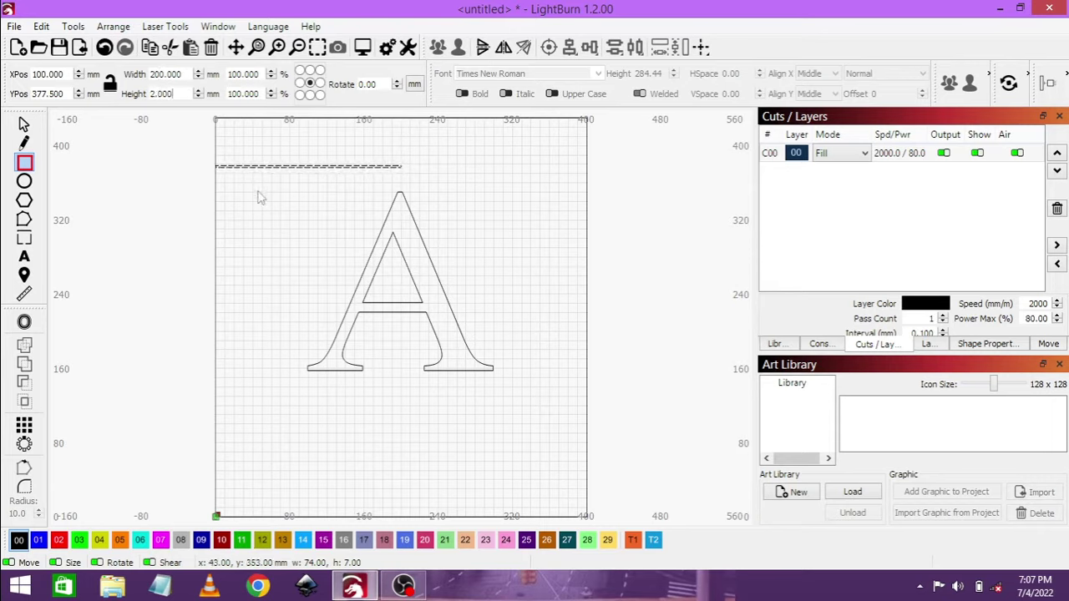
{"action": "left_click", "coordinate": [22, 125]}
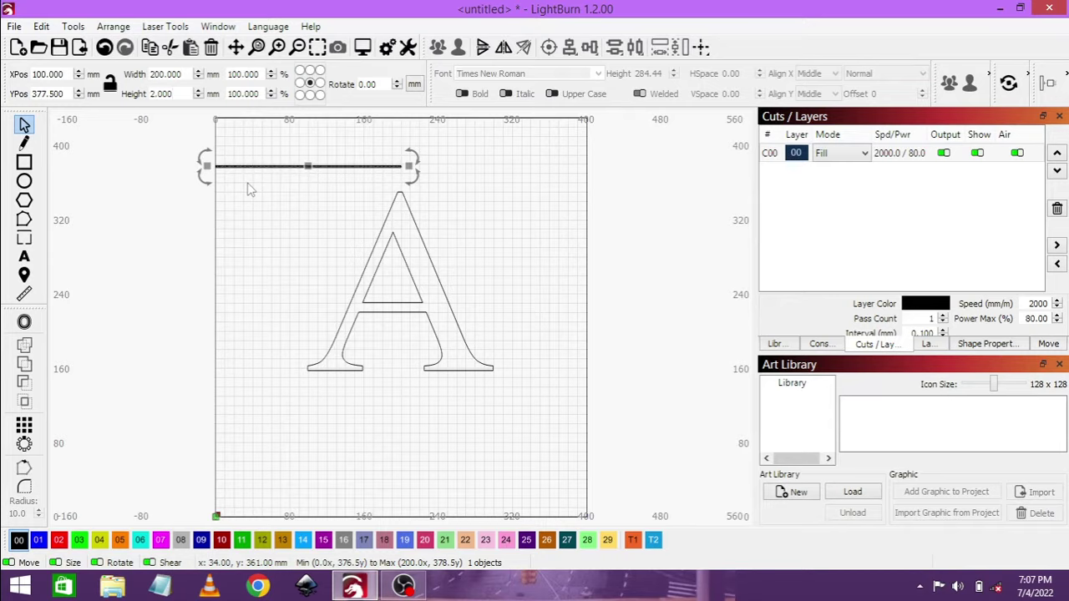
- Try to place a second bar below the thin rectangle and set its height to 2 mm
{"action": "key", "text": "Tab"}
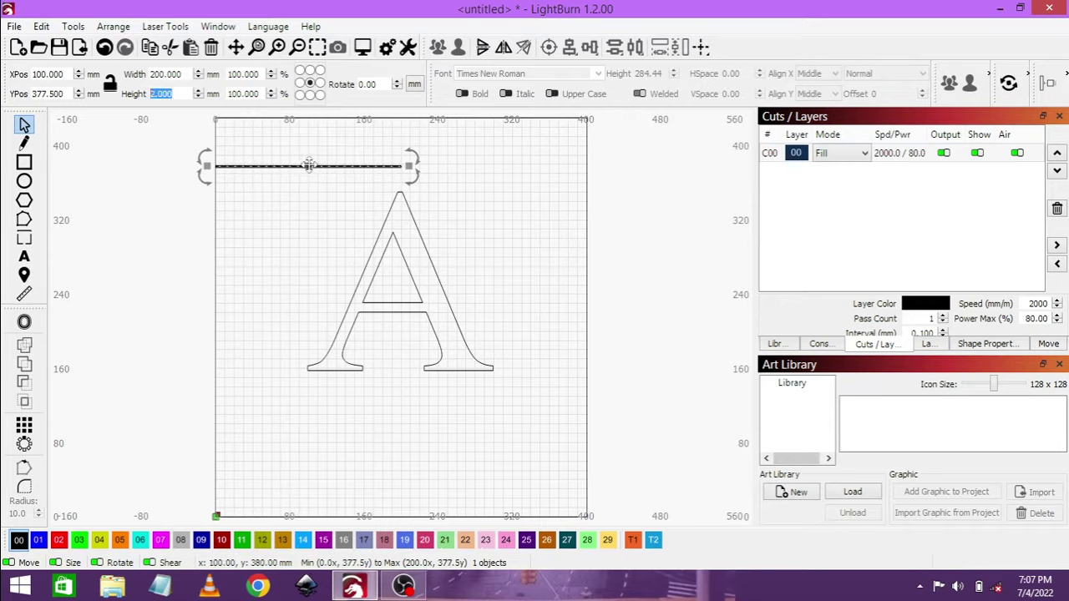
{"action": "left_click_drag", "start_coordinate": [309, 165], "coordinate": [309, 195]}
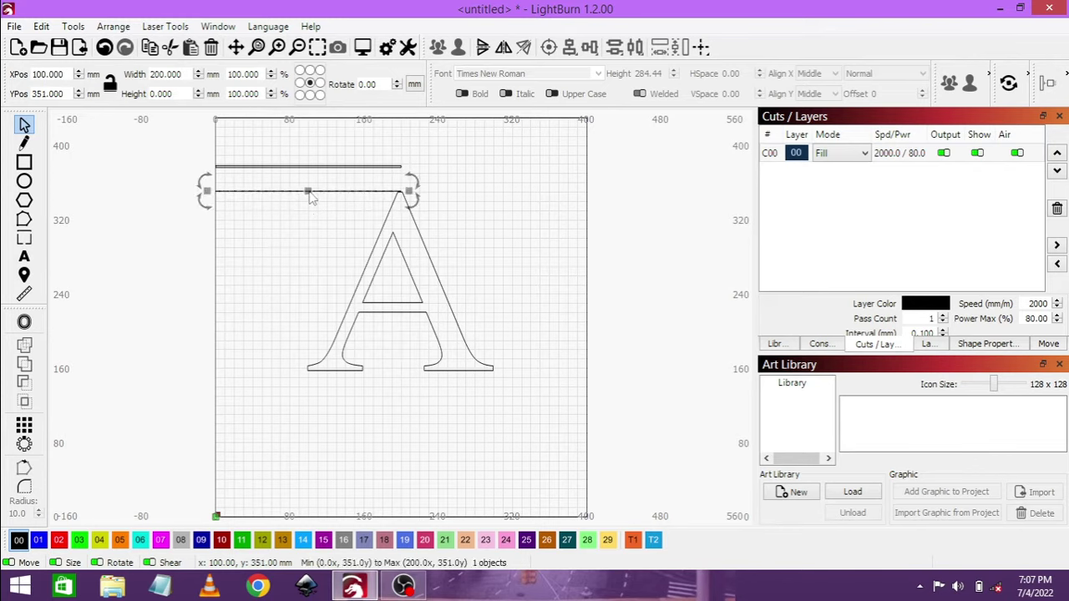
{"action": "left_click", "coordinate": [155, 93]}
{"action": "key", "text": "Delete"}
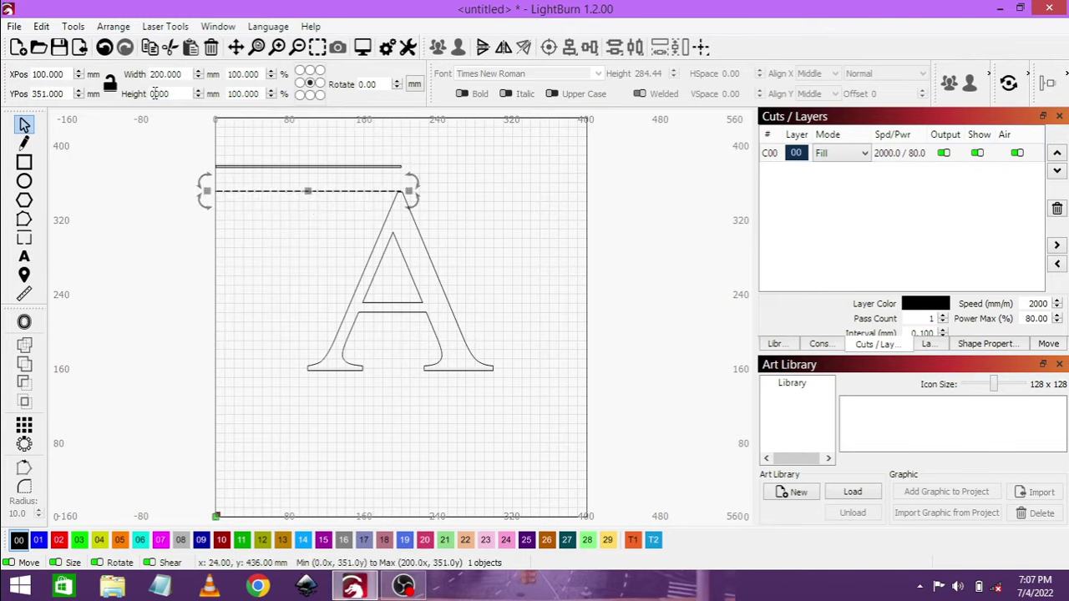
{"action": "key", "text": "Delete"}
{"action": "key", "text": "Return"}
{"action": "type", "text": "2"}
{"action": "left_click", "coordinate": [298, 240]}
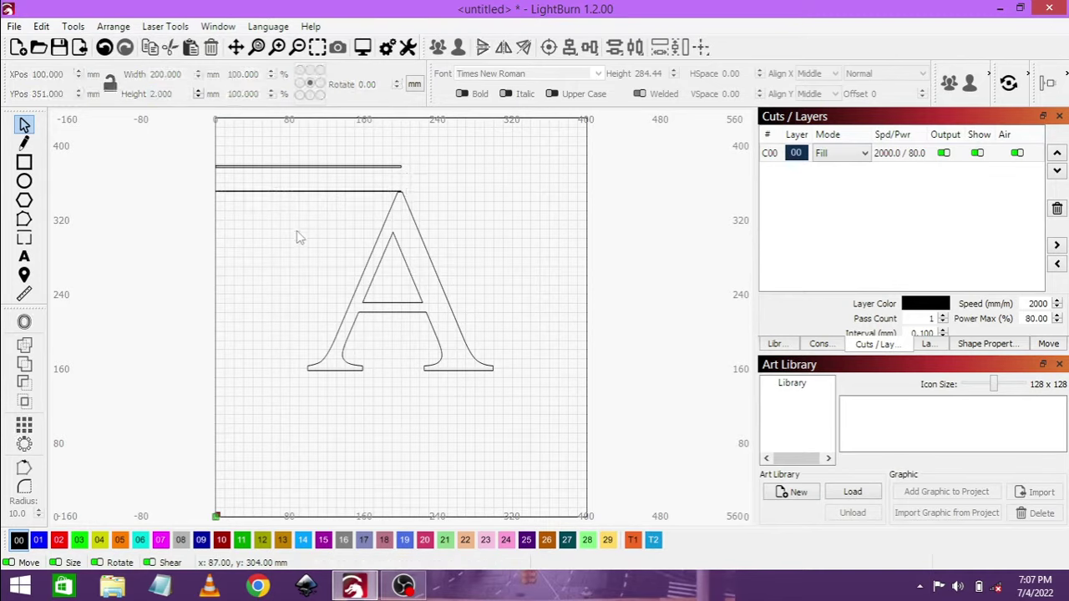
{"action": "left_click", "coordinate": [303, 192]}
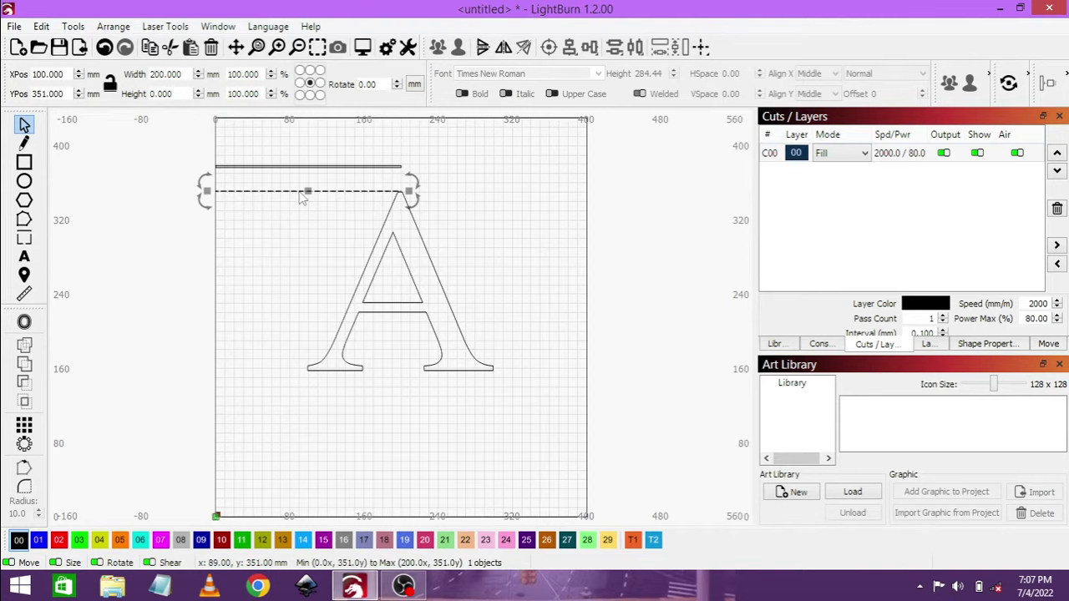
{"action": "left_click_drag", "start_coordinate": [302, 194], "coordinate": [306, 169]}
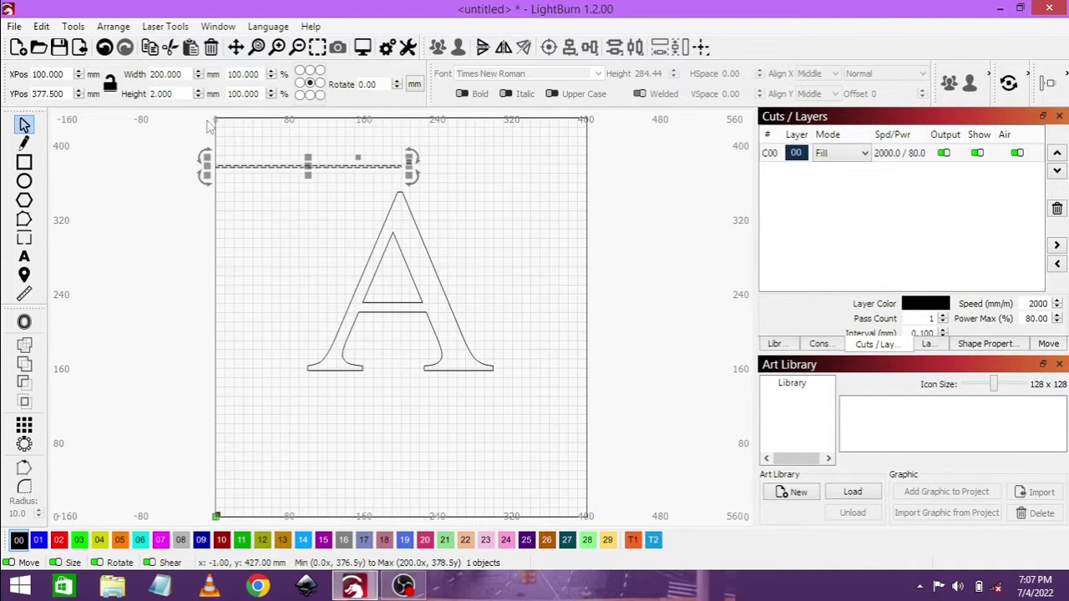
- Duplicate the bar about 34.5 mm below itself and move both bars across the letter A, centred at X 195 mm, Y 245.25 mm
{"action": "left_click", "coordinate": [110, 84]}
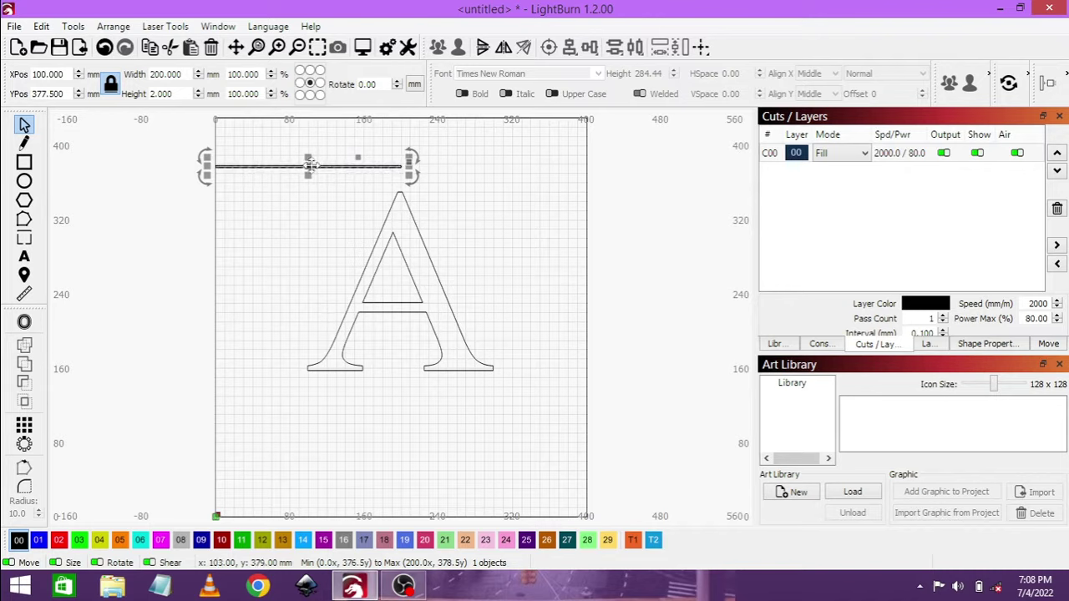
{"action": "mouse_move", "coordinate": [311, 164]}
{"action": "left_mouse_down"}
{"action": "mouse_move", "coordinate": [310, 207]}
{"action": "mouse_move", "coordinate": [294, 153]}
{"action": "left_mouse_up"}
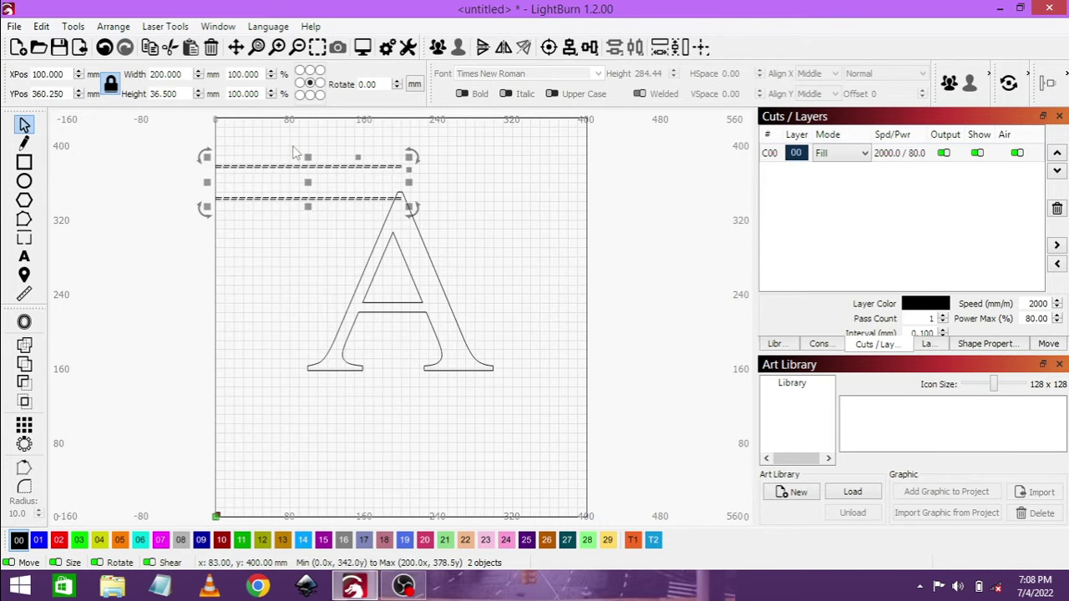
{"action": "key", "text": "Down"}
{"action": "key", "text": "Down"}
{"action": "key", "text": "Down"}
{"action": "key", "text": "Down"}
{"action": "key", "text": "Down"}
{"action": "key", "text": "Down"}
{"action": "key", "text": "Down"}
{"action": "key", "text": "Down"}
{"action": "key", "text": "Down"}
{"action": "key", "text": "Down"}
{"action": "key", "text": "Down"}
{"action": "key", "text": "Down"}
{"action": "key", "text": "Down"}
{"action": "key", "text": "Down"}
{"action": "key", "text": "Down"}
{"action": "key", "text": "Down"}
{"action": "key", "text": "Down"}
{"action": "key", "text": "Down"}
{"action": "key", "text": "Down"}
{"action": "key", "text": "Down"}
{"action": "key", "text": "Down"}
{"action": "key", "text": "Down"}
{"action": "key", "text": "Down"}
{"action": "key", "text": "Down"}
{"action": "key", "text": "Down"}
{"action": "key", "text": "Down"}
{"action": "key", "text": "Down"}
{"action": "key", "text": "Down"}
{"action": "key", "text": "Down"}
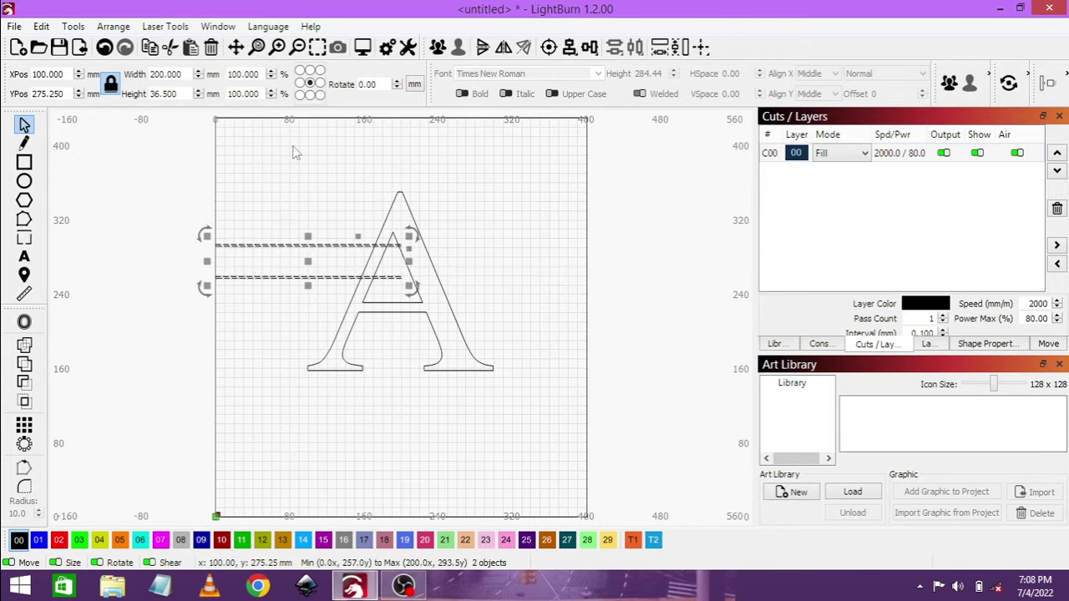
{"action": "key", "text": "Right"}
{"action": "key", "text": "Right"}
{"action": "key", "text": "Right"}
{"action": "key", "text": "Right"}
{"action": "key", "text": "Right"}
{"action": "key", "text": "Right"}
{"action": "key", "text": "Right"}
{"action": "key", "text": "Right"}
{"action": "key", "text": "Right"}
{"action": "key", "text": "Right"}
{"action": "key", "text": "Right"}
{"action": "key", "text": "Right"}
{"action": "key", "text": "Right"}
{"action": "key", "text": "Right"}
{"action": "key", "text": "Right"}
{"action": "key", "text": "Right"}
{"action": "key", "text": "Right"}
{"action": "key", "text": "Right"}
{"action": "key", "text": "Right"}
{"action": "key", "text": "Up"}
{"action": "key", "text": "Up"}
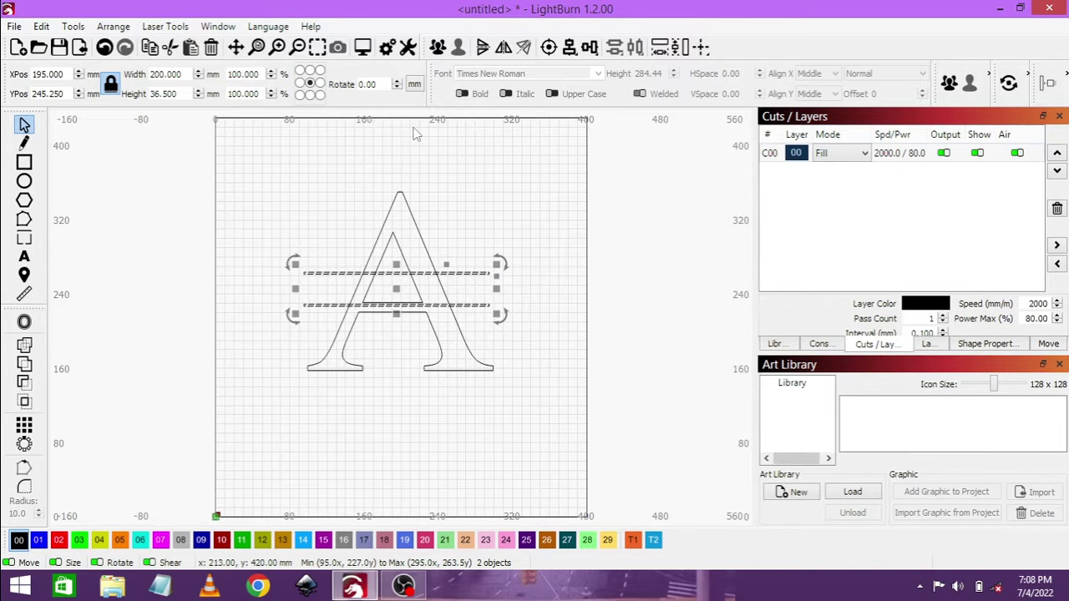
- Move only the upper bar up 5 mm, to Y 267.5 mm
{"action": "left_click", "coordinate": [426, 281]}
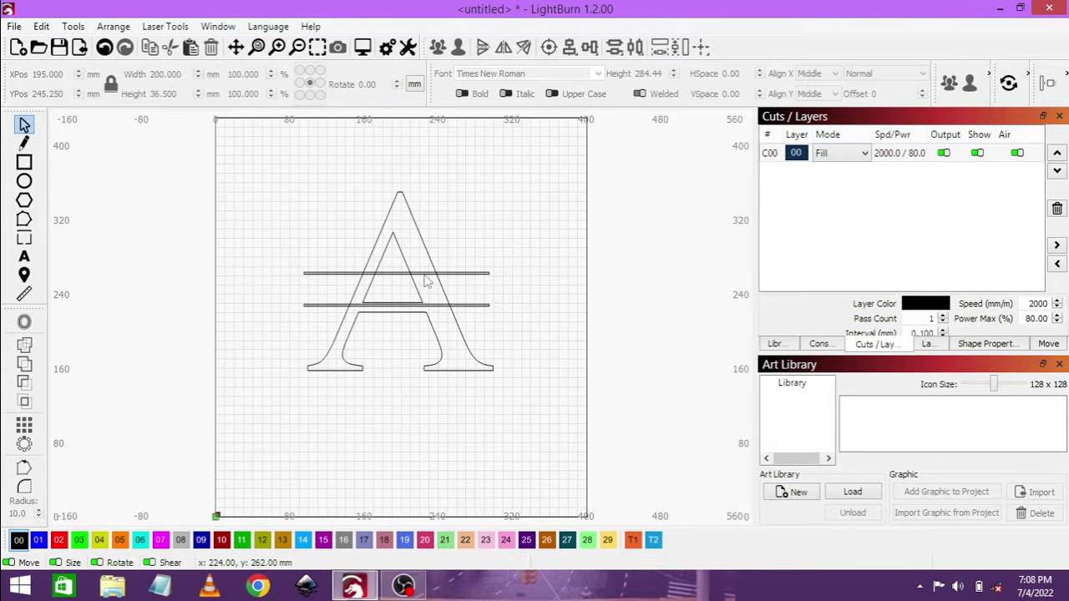
{"action": "left_click", "coordinate": [425, 280]}
{"action": "key", "text": "Up"}
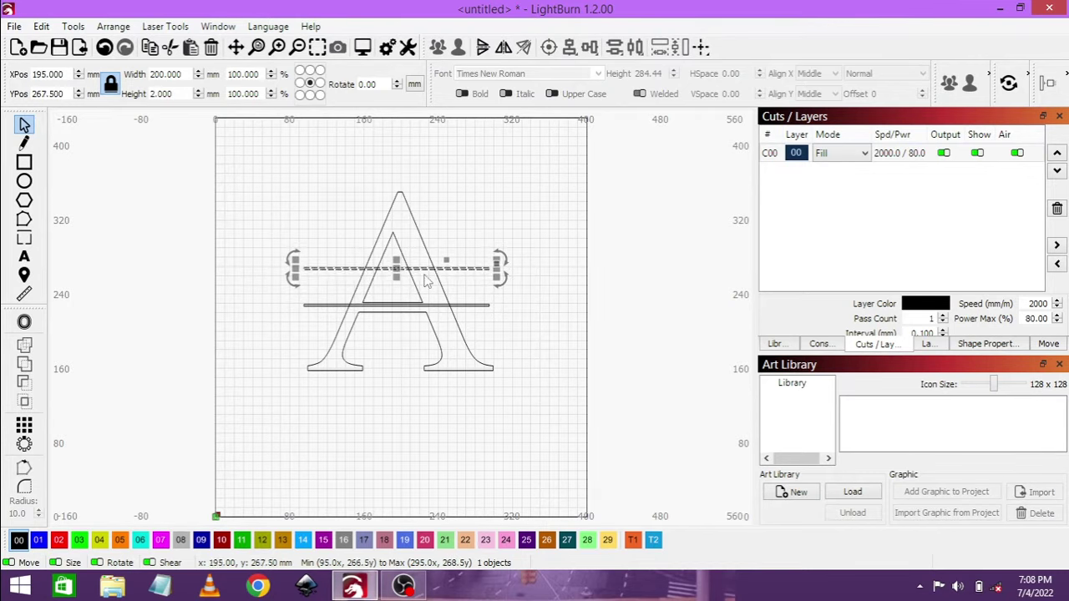
{"action": "left_click", "coordinate": [493, 248]}
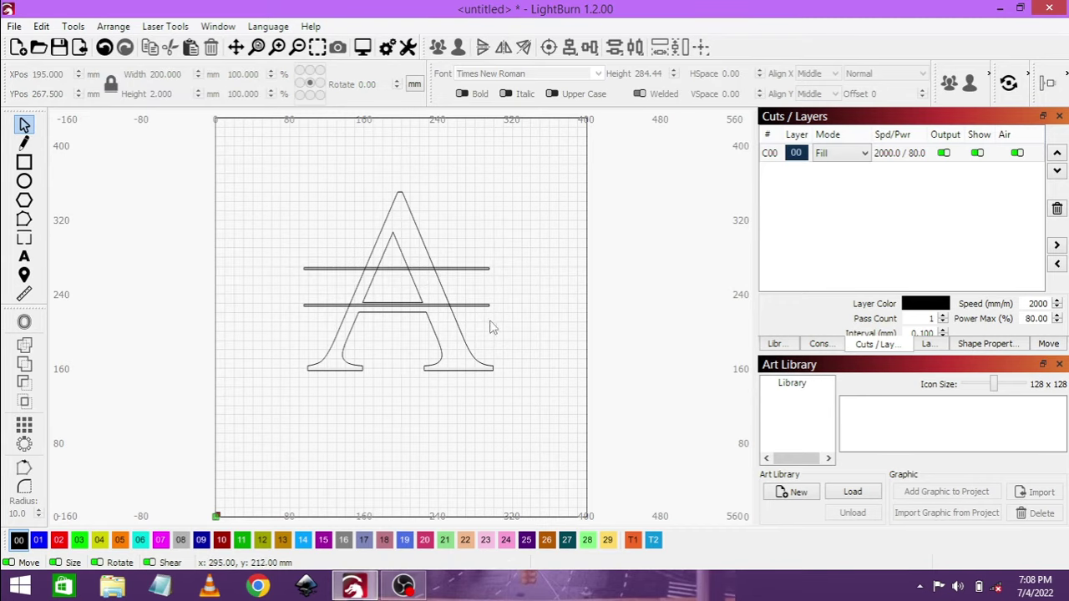
- Group the two horizontal bars that cross the letter A
{"action": "left_click_drag", "start_coordinate": [493, 328], "coordinate": [470, 266]}
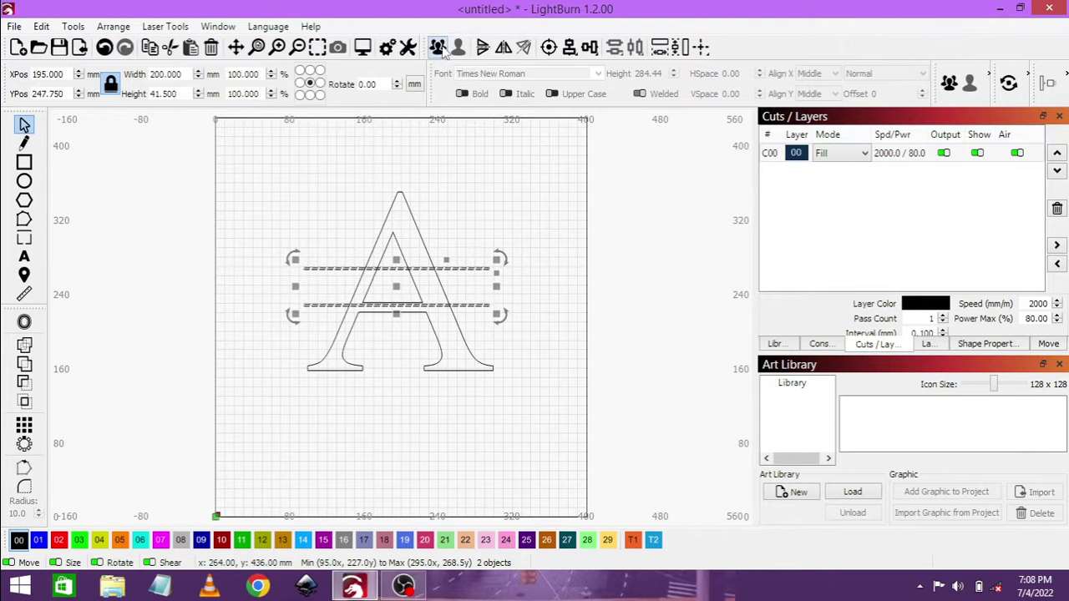
{"action": "left_click", "coordinate": [464, 234]}
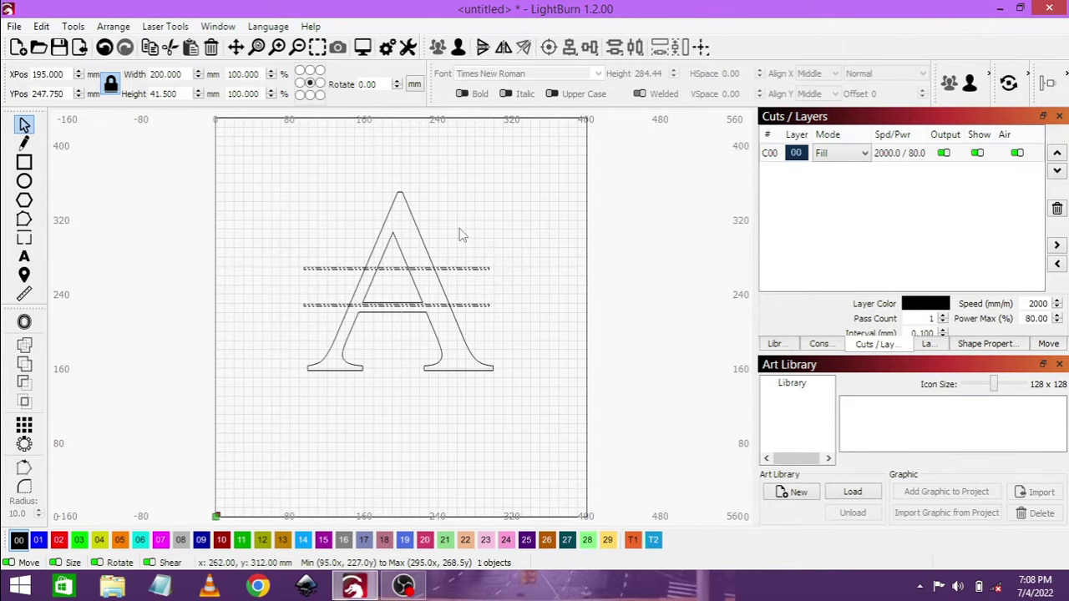
{"action": "left_click", "coordinate": [458, 274]}
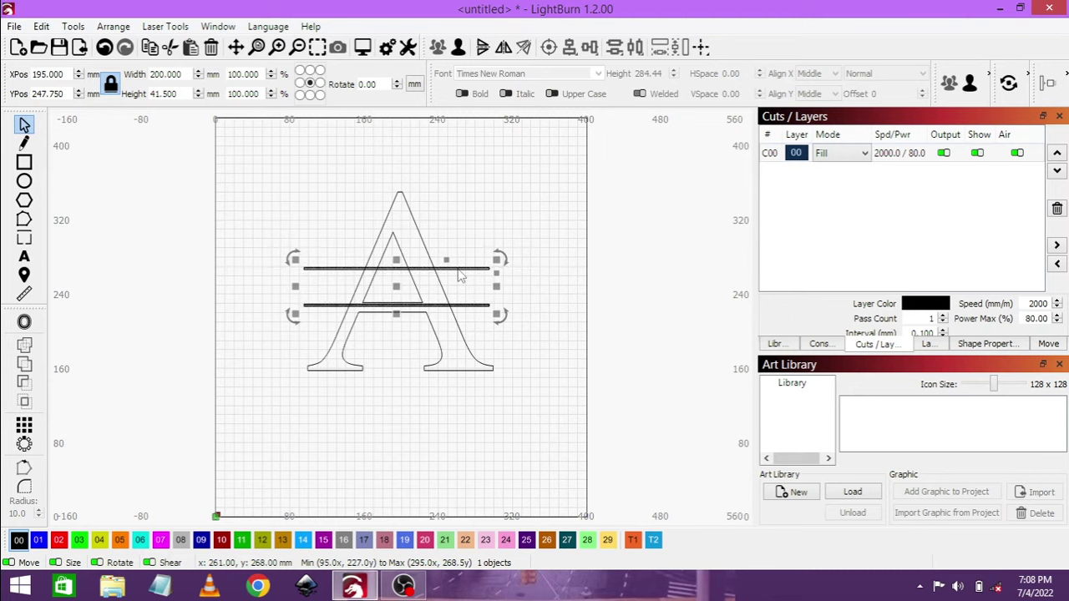
- Place two copies of the grouped bar pair beside the letter A, centred at X 357, Y 352 mm and X 405, Y 300 mm
{"action": "left_click_drag", "start_coordinate": [413, 287], "coordinate": [563, 191]}
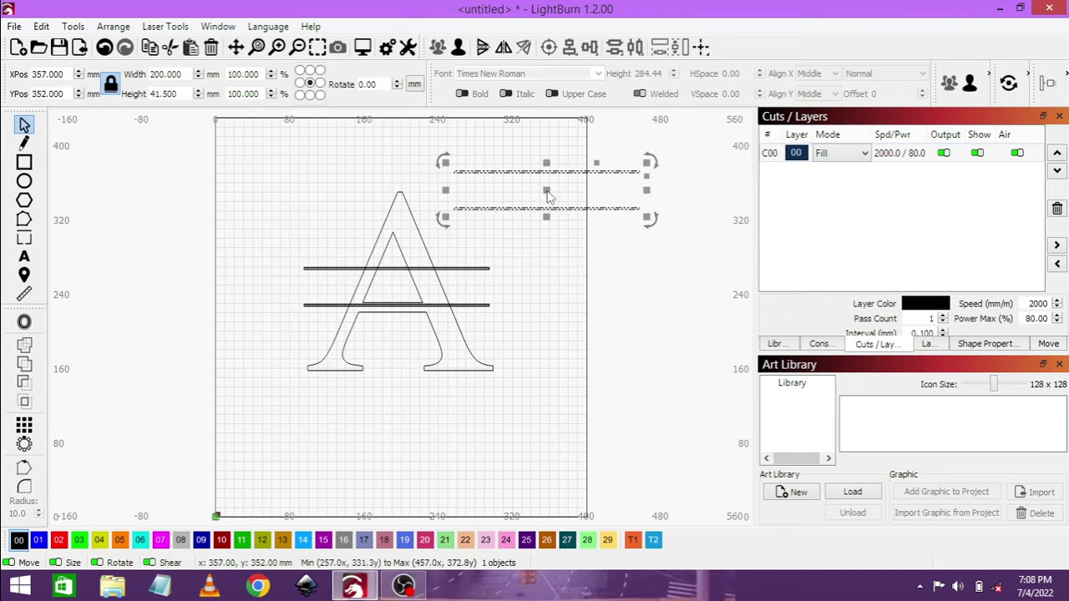
{"action": "left_click", "coordinate": [405, 283]}
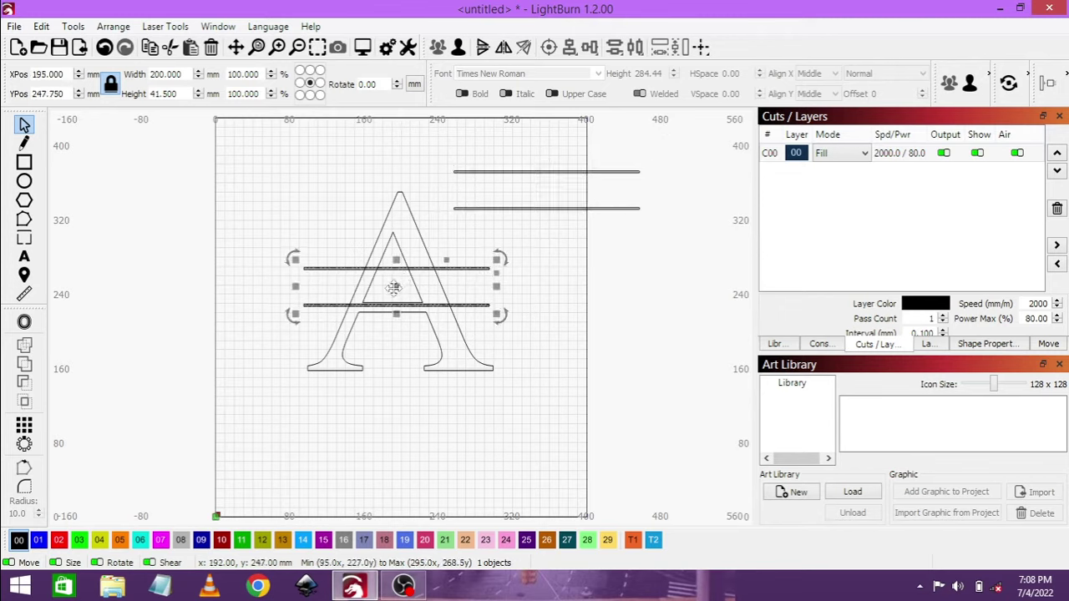
{"action": "left_click_drag", "start_coordinate": [393, 287], "coordinate": [464, 270]}
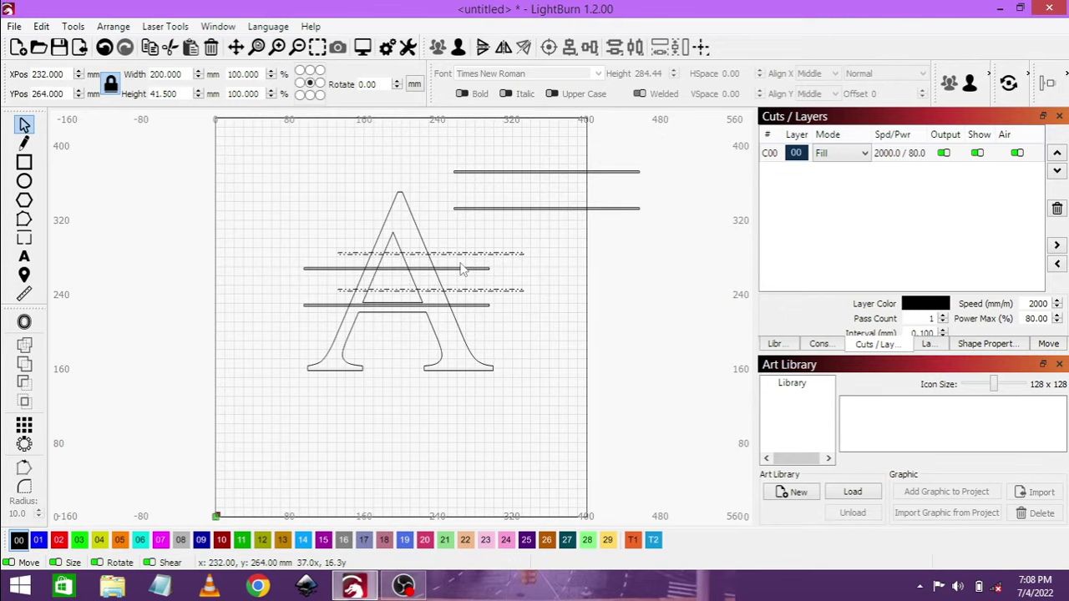
{"action": "left_click_drag", "start_coordinate": [463, 270], "coordinate": [624, 236]}
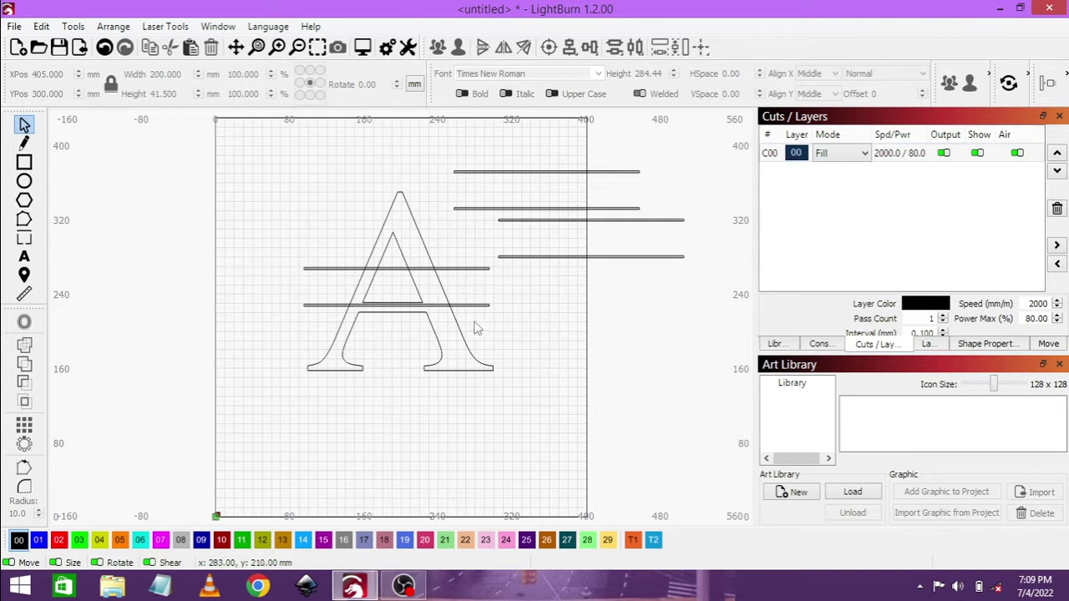
- Subtract the bars crossing the letter from the A with the Boolean Assistant's Subtract A - B, after previewing Union and Intersection
{"action": "left_click_drag", "start_coordinate": [479, 323], "coordinate": [422, 293]}
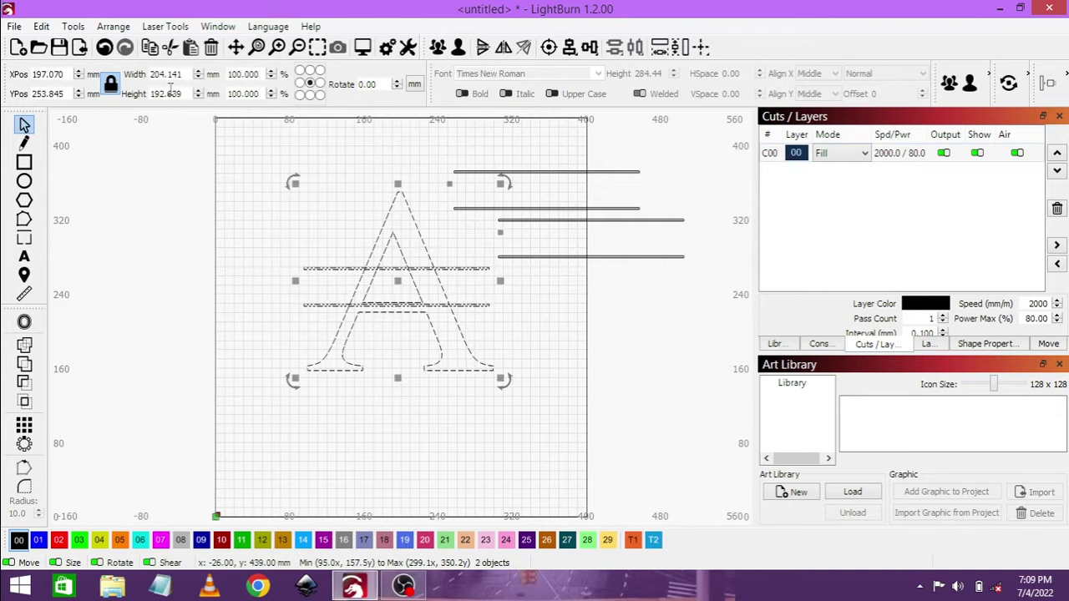
{"action": "left_click", "coordinate": [73, 26]}
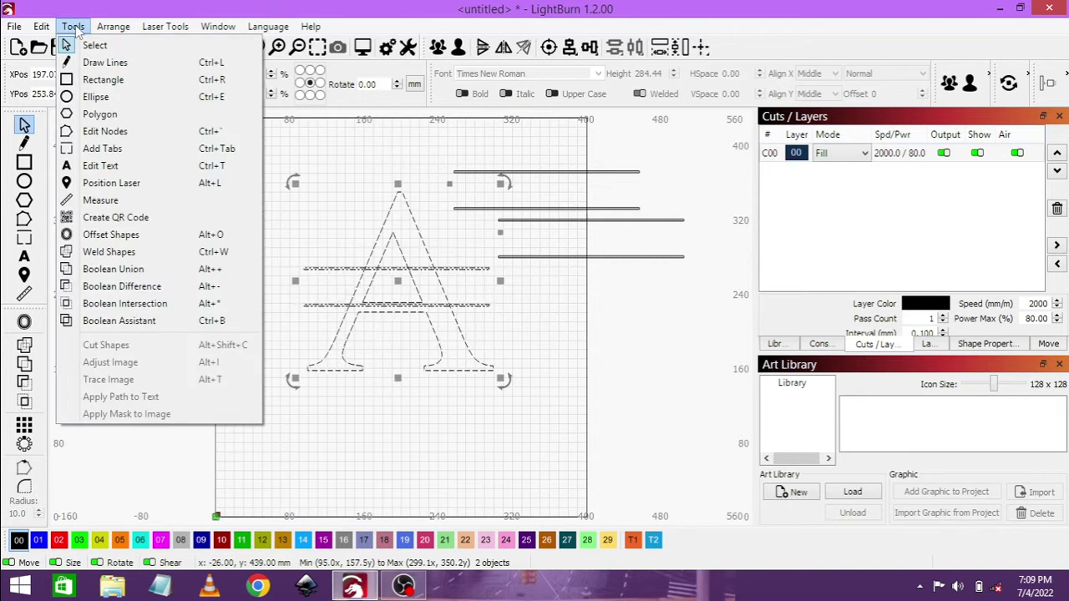
{"action": "left_click", "coordinate": [144, 329]}
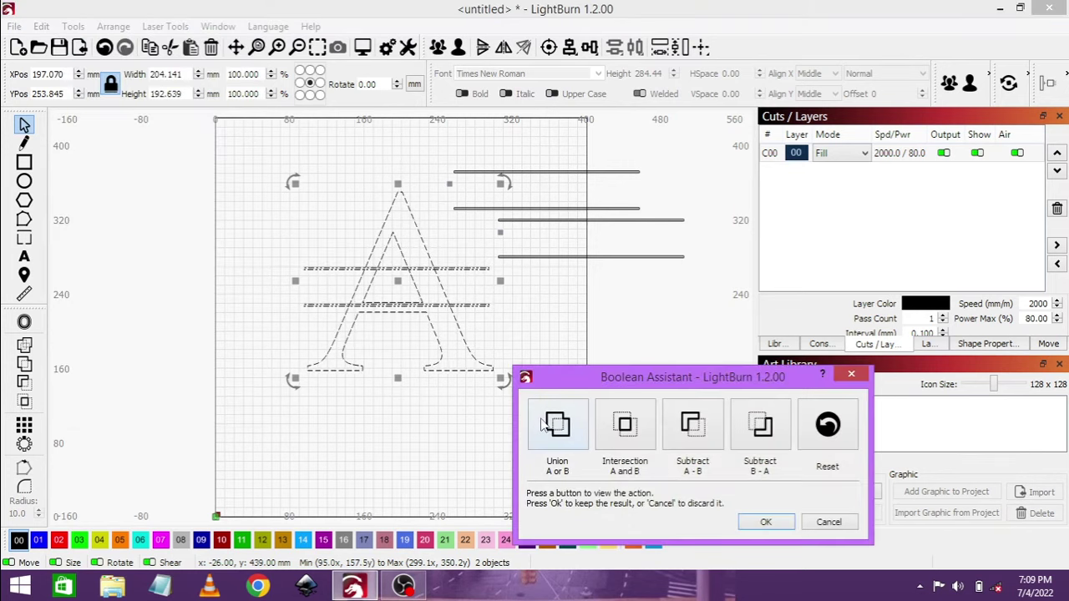
{"action": "left_click", "coordinate": [543, 426]}
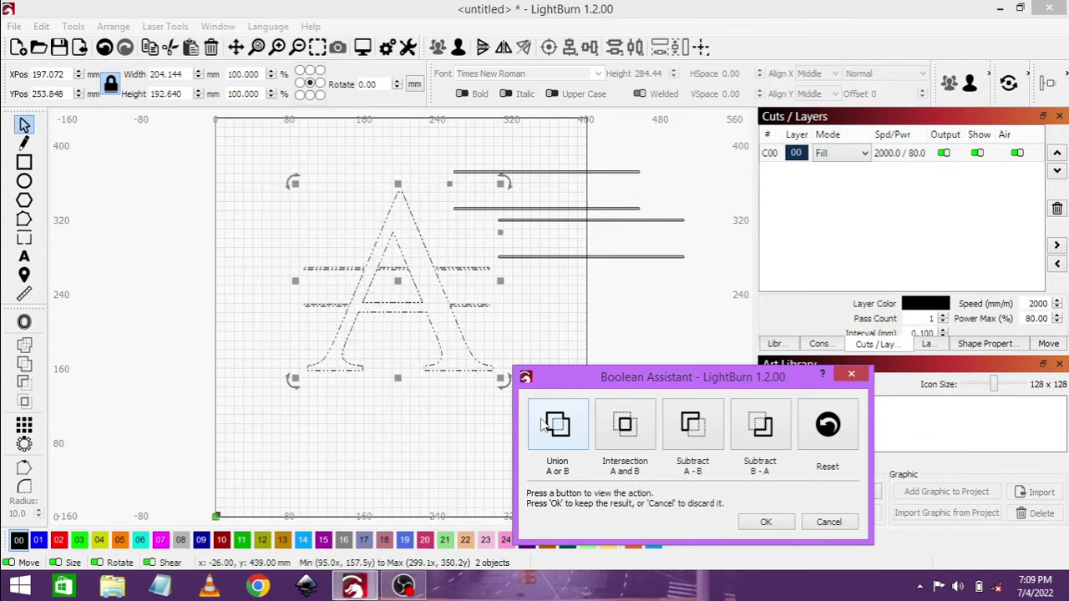
{"action": "left_click", "coordinate": [626, 427]}
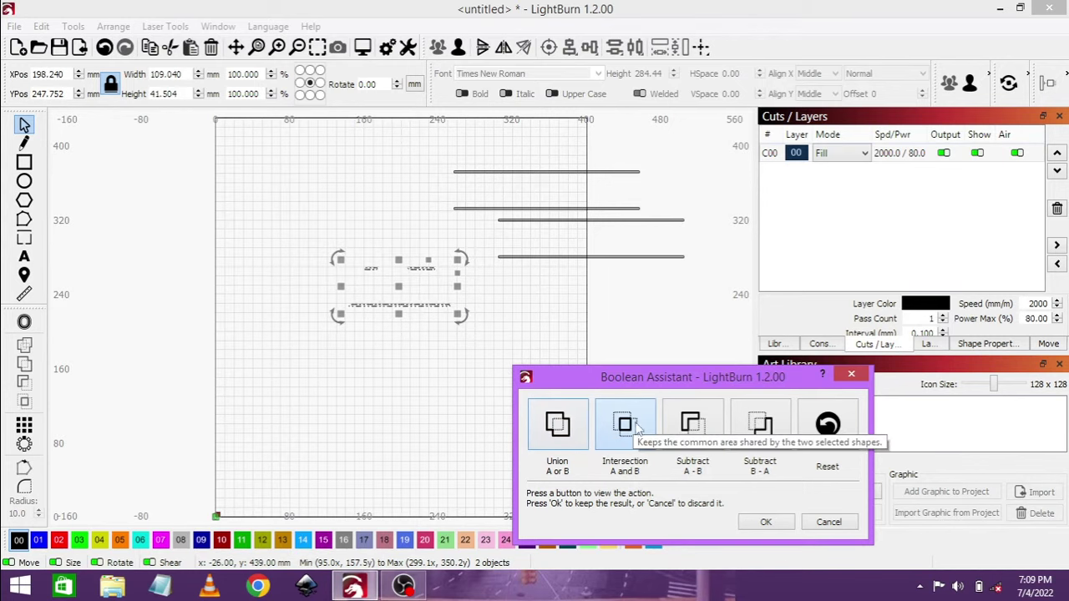
{"action": "left_click", "coordinate": [692, 430]}
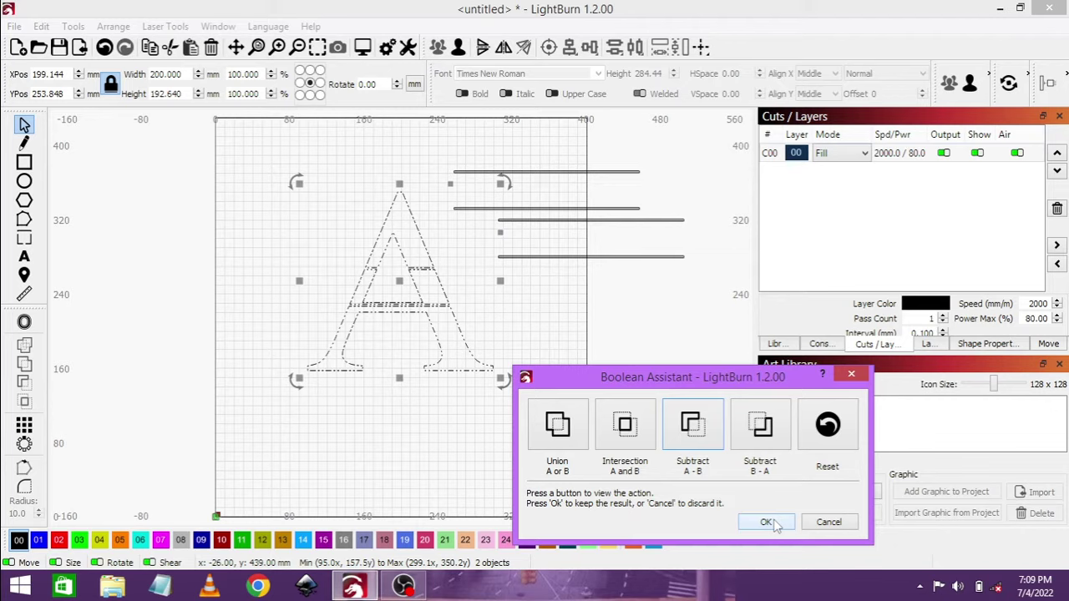
{"action": "left_click", "coordinate": [767, 522]}
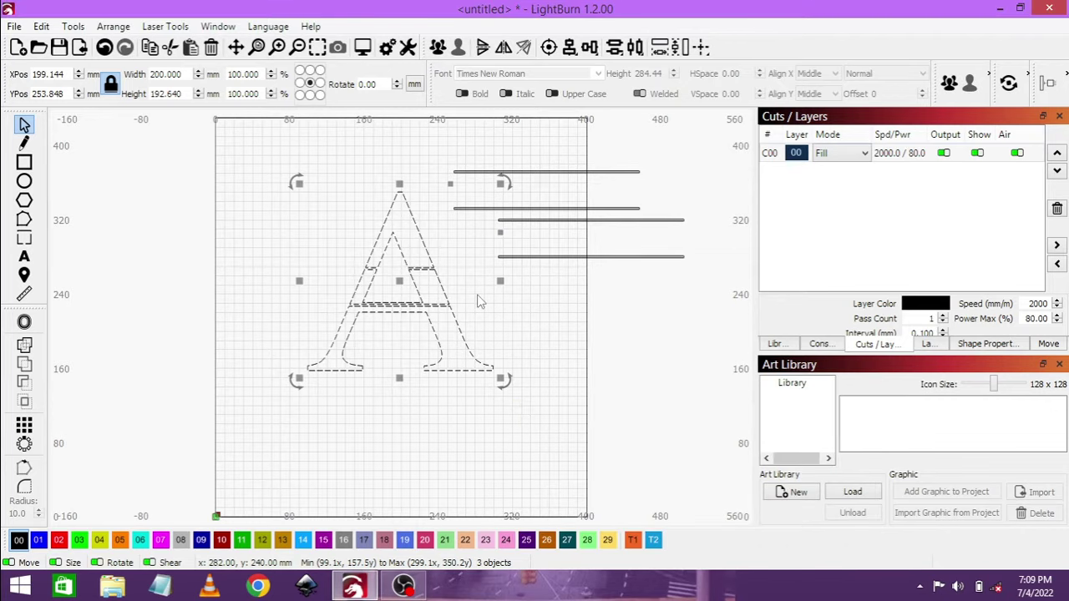
- Delete the middle section of the A between the two cuts and group the remaining upper and lower parts
{"action": "left_click", "coordinate": [479, 301]}
{"action": "left_click", "coordinate": [442, 285]}
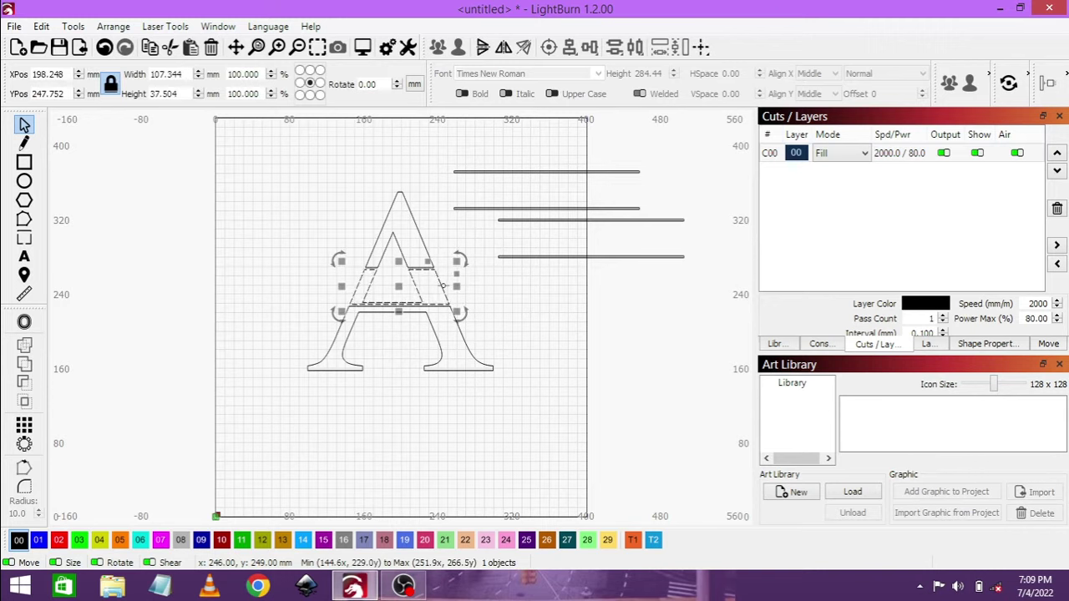
{"action": "key", "text": "Delete"}
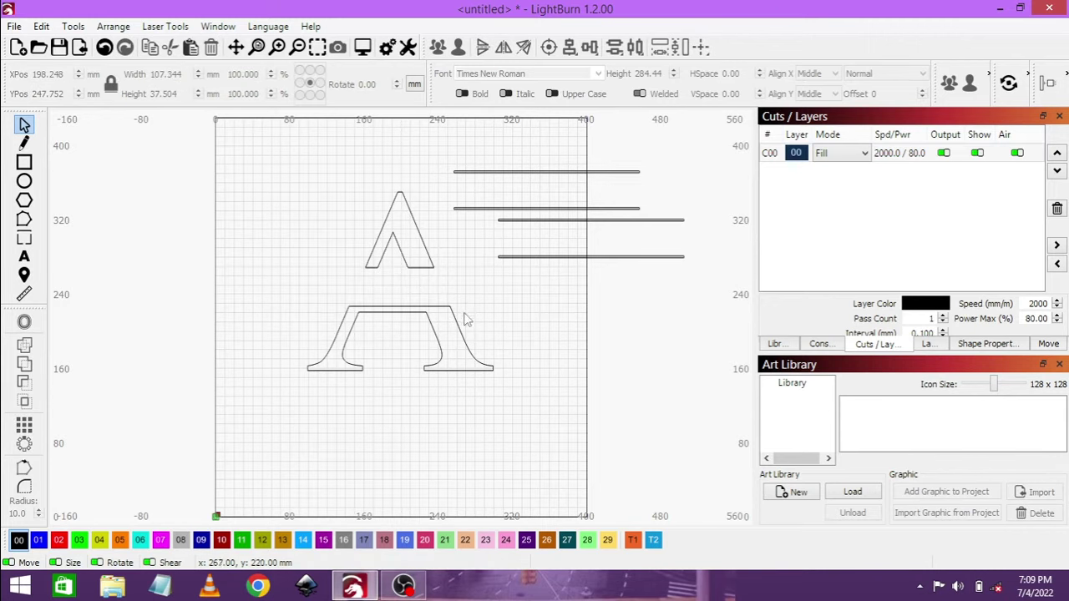
{"action": "left_click_drag", "start_coordinate": [467, 320], "coordinate": [383, 249]}
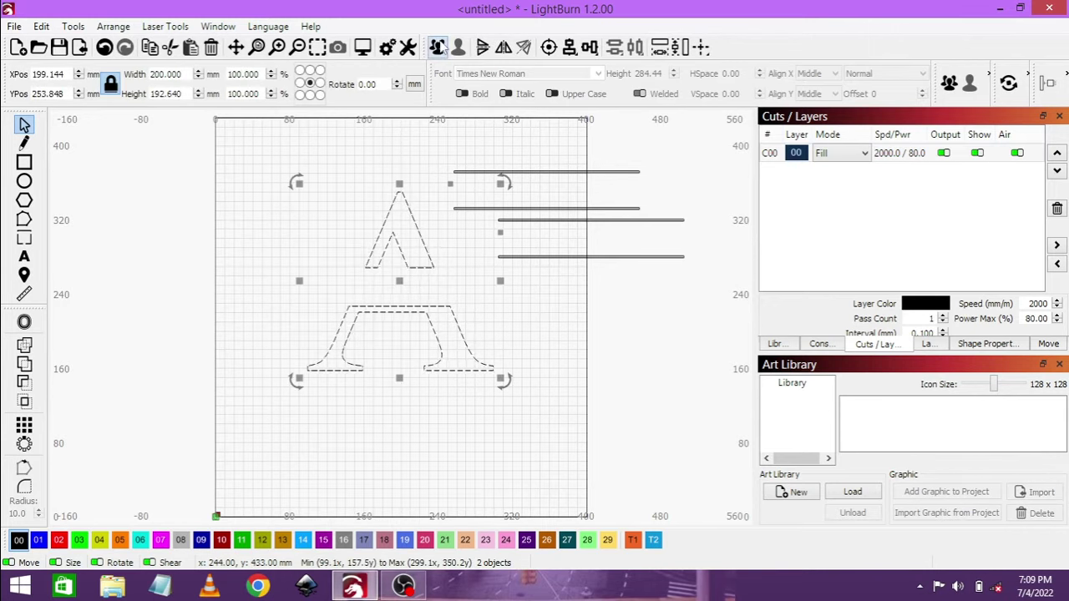
{"action": "left_click", "coordinate": [581, 377]}
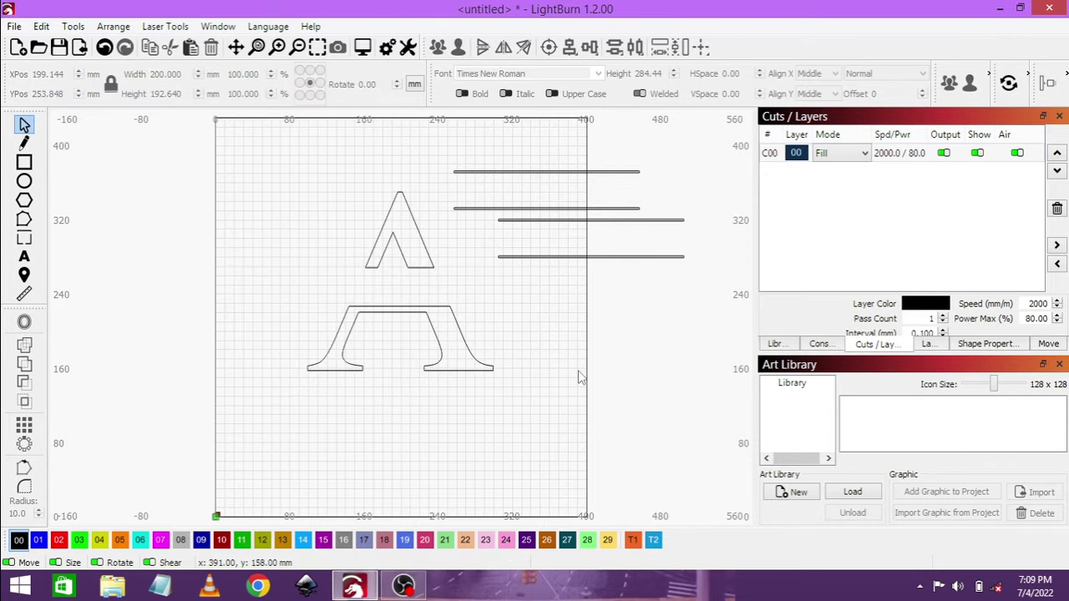
- Move the lower spare bar pair into the gap of the split A at Y 248 mm and centre it with the letter using Align V-Center
{"action": "left_click", "coordinate": [550, 261]}
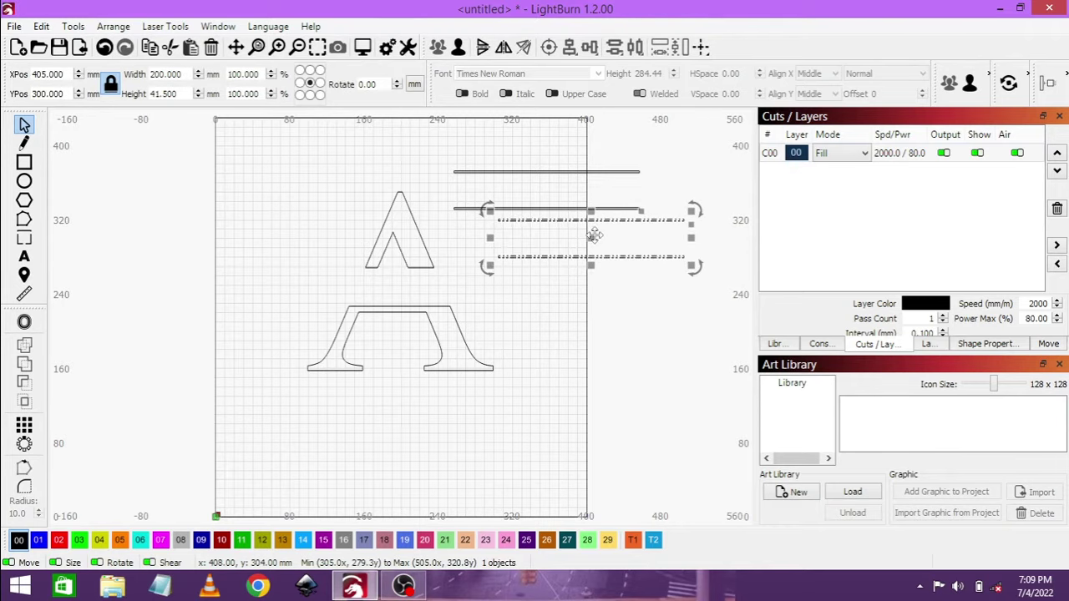
{"action": "left_click_drag", "start_coordinate": [593, 236], "coordinate": [401, 286]}
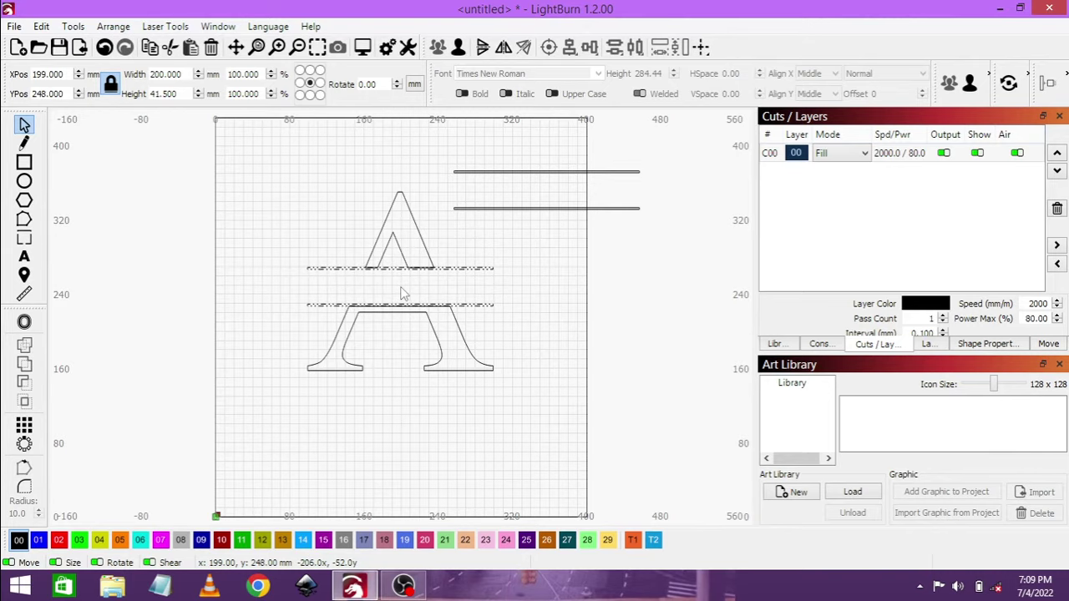
{"action": "left_click", "coordinate": [422, 242], "text": "shift"}
{"action": "left_click", "coordinate": [549, 48]}
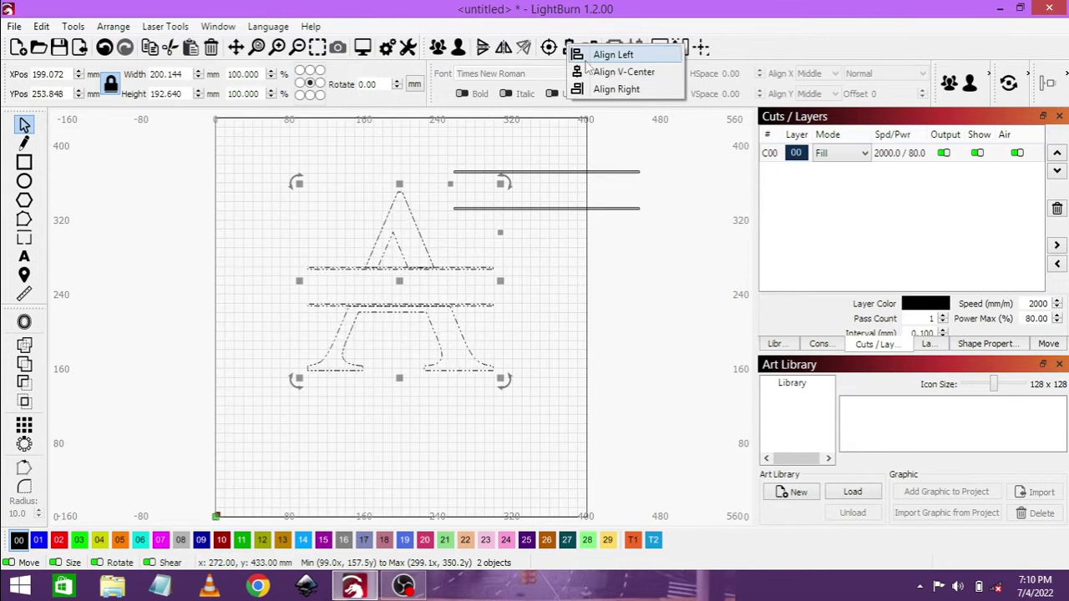
{"action": "left_click", "coordinate": [603, 71]}
{"action": "left_click", "coordinate": [571, 294]}
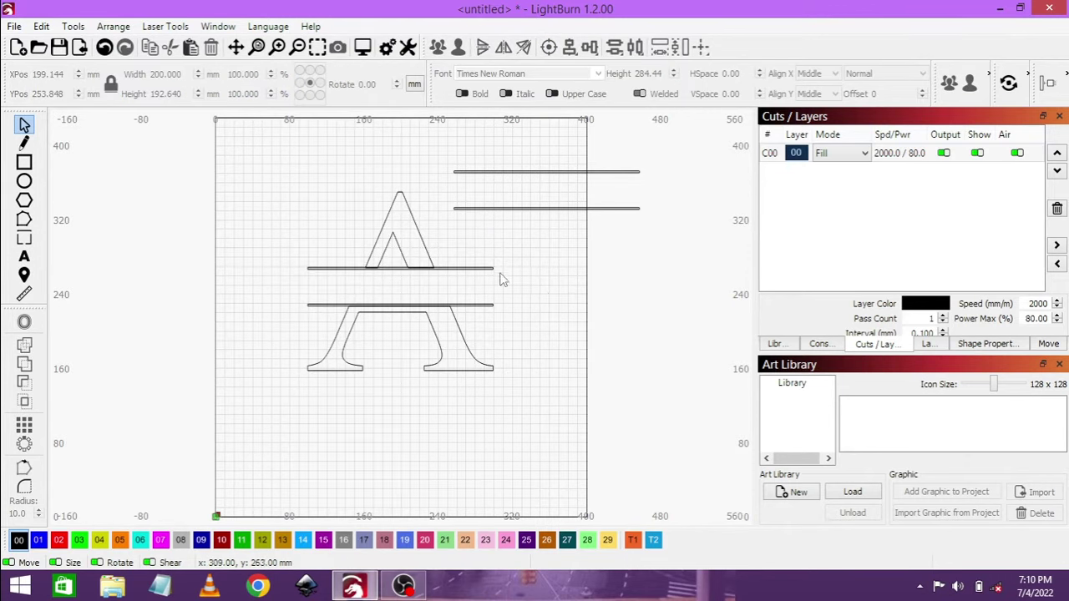
- Ungroup the bar pair in the gap and move only its lower bar down 1 mm, to Y 227.25 mm
{"action": "left_click", "coordinate": [447, 275]}
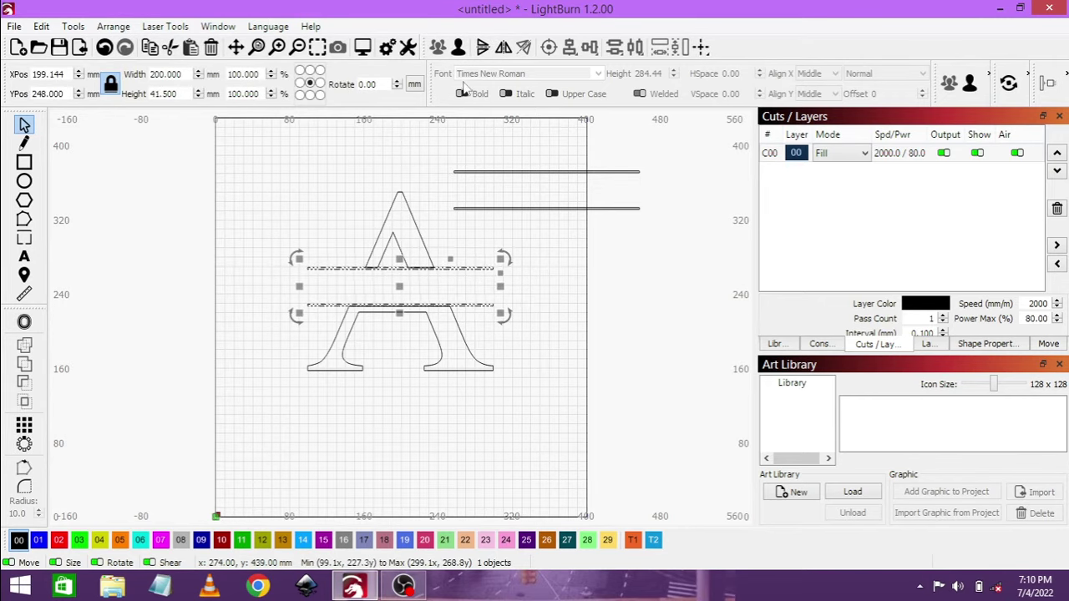
{"action": "left_click", "coordinate": [458, 47]}
{"action": "left_click", "coordinate": [564, 276]}
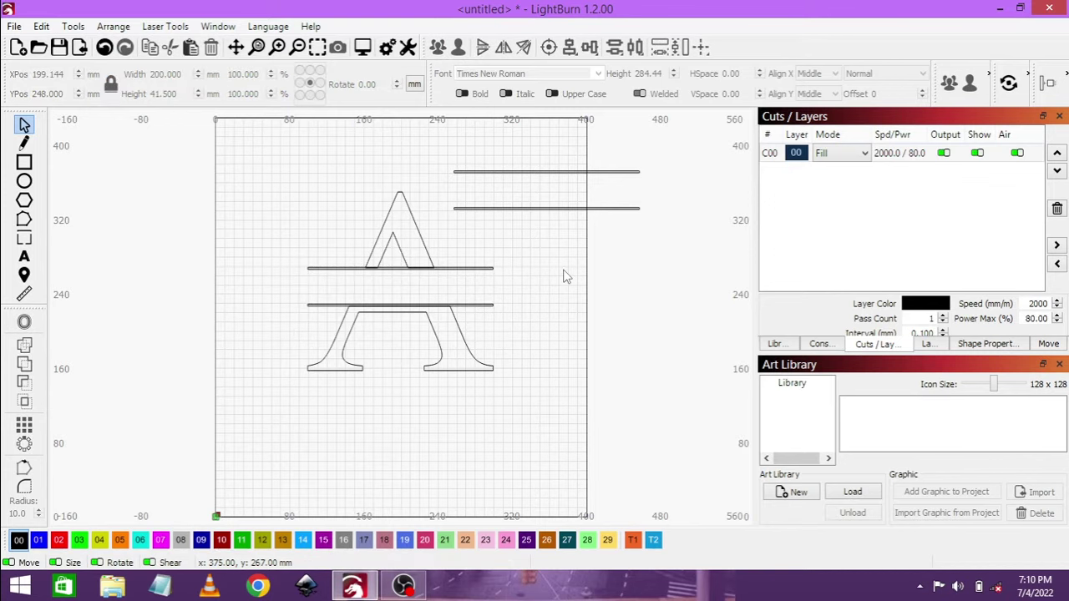
{"action": "left_click", "coordinate": [472, 309]}
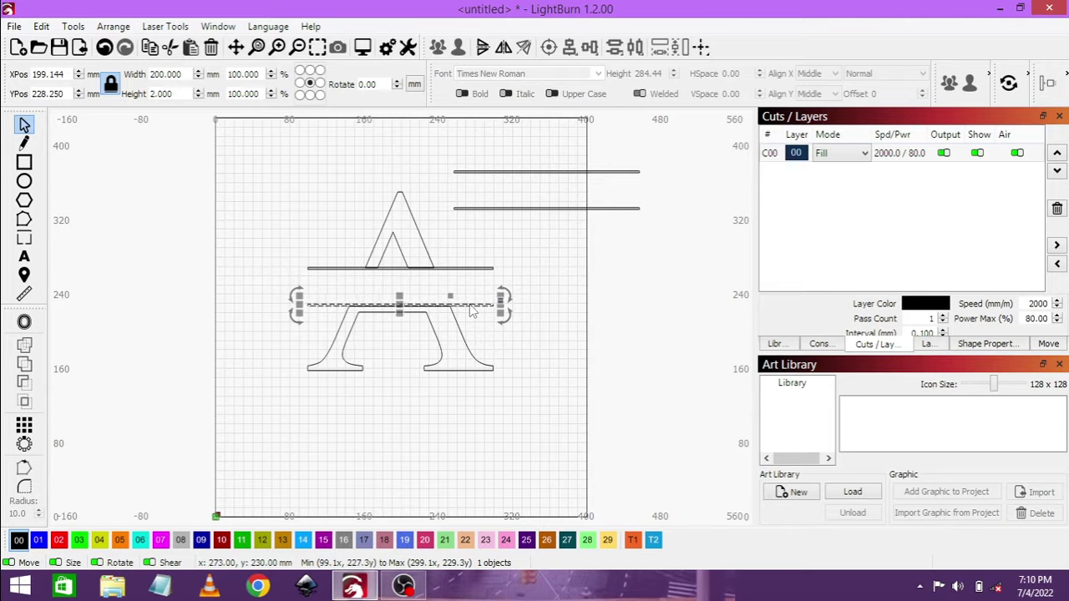
{"action": "key", "text": "Down"}
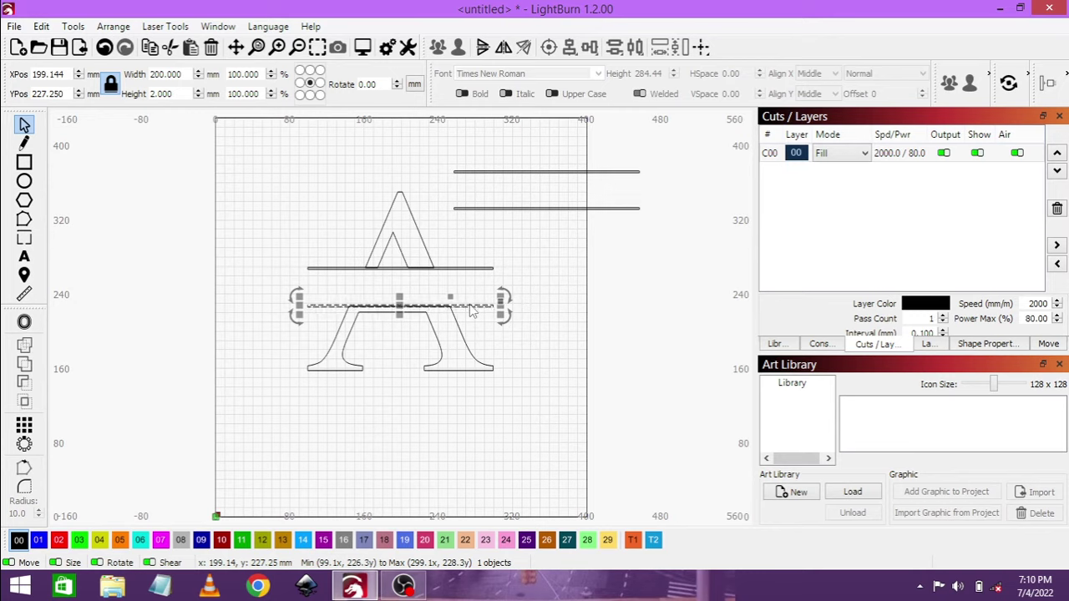
{"action": "left_click", "coordinate": [522, 292]}
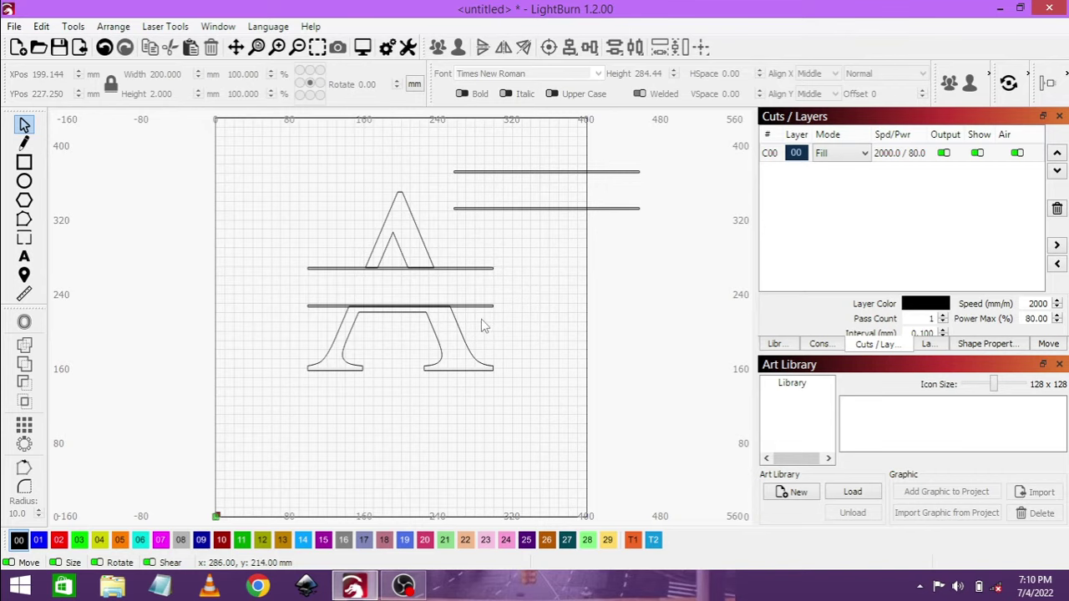
- Weld the split letter parts and the two bars in the gap together
{"action": "left_click_drag", "start_coordinate": [482, 325], "coordinate": [380, 254]}
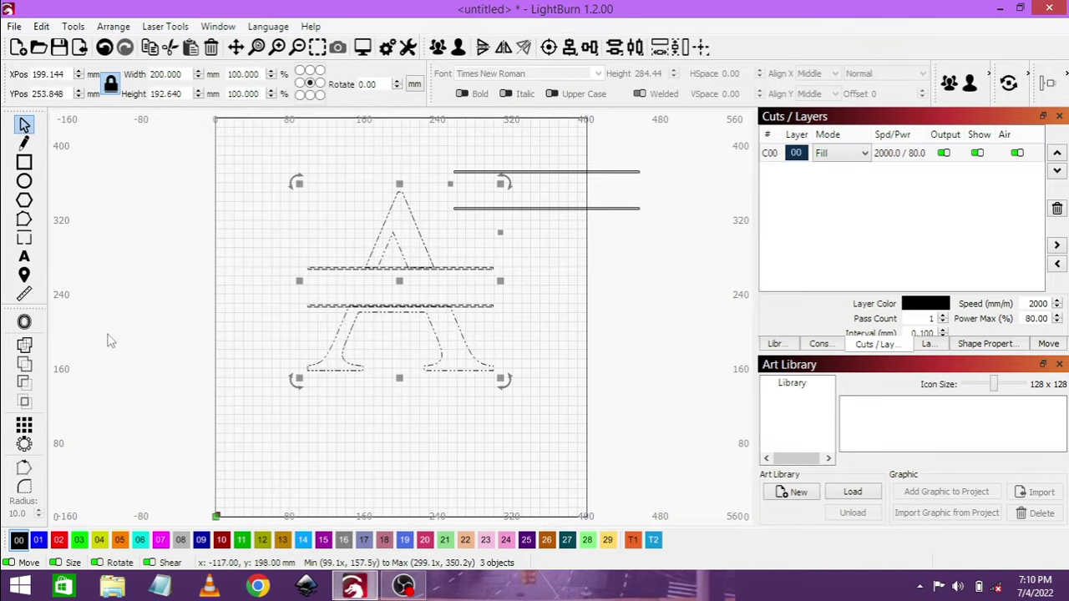
{"action": "left_click", "coordinate": [26, 346]}
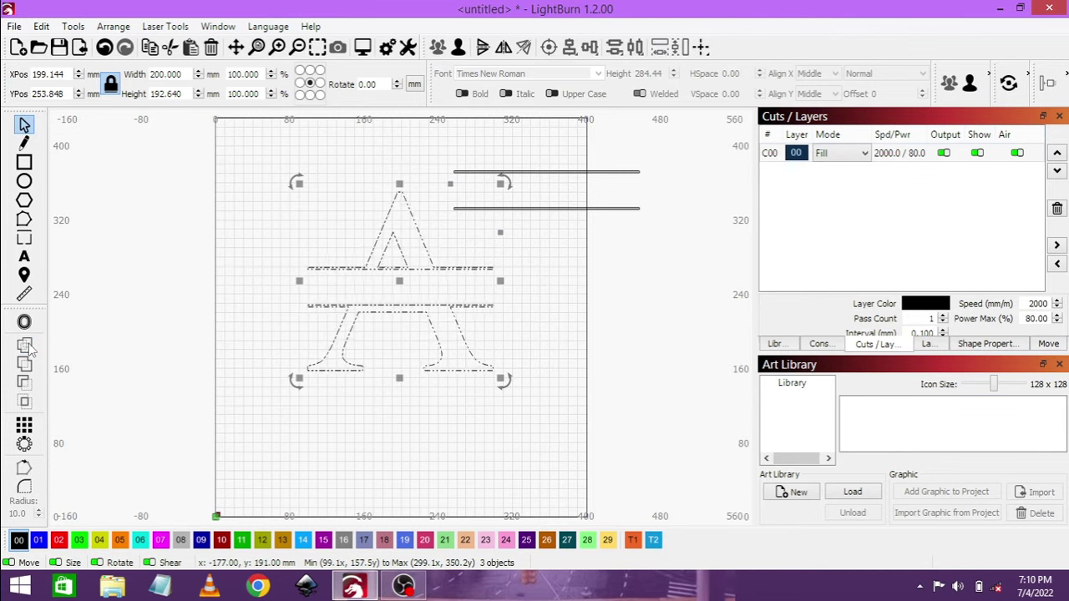
{"action": "left_click", "coordinate": [351, 423]}
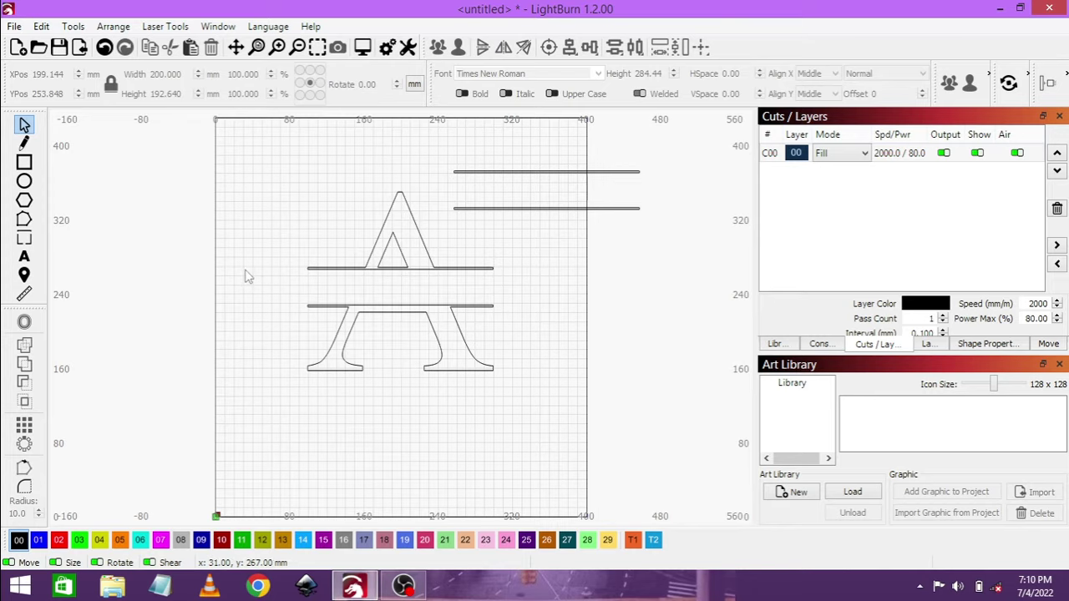
- Delete the remaining spare bar pair beside the top of the letter
{"action": "left_click", "coordinate": [526, 177]}
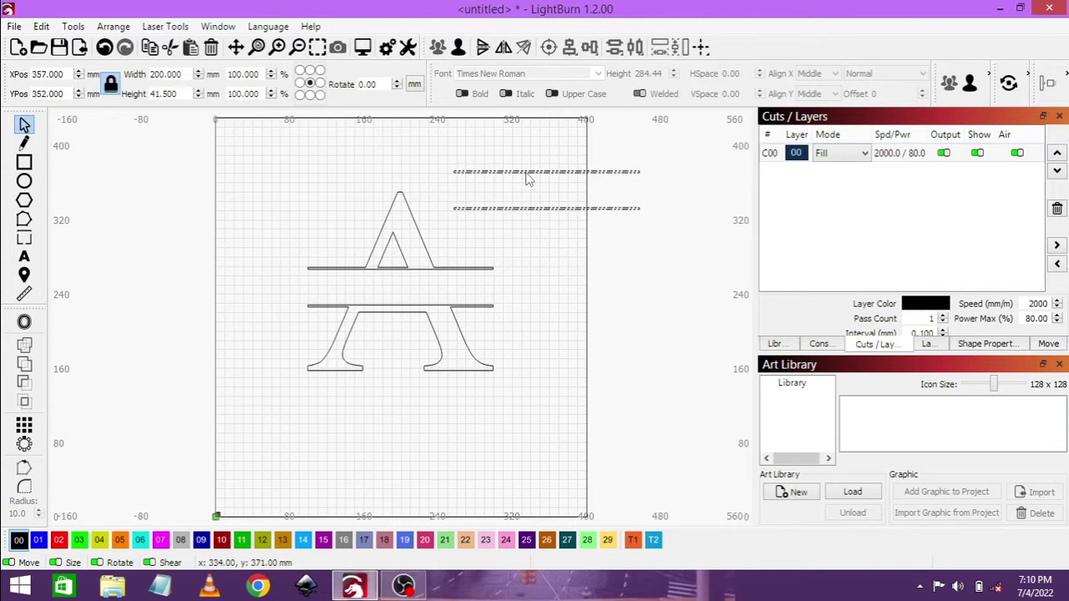
{"action": "left_click", "coordinate": [526, 177]}
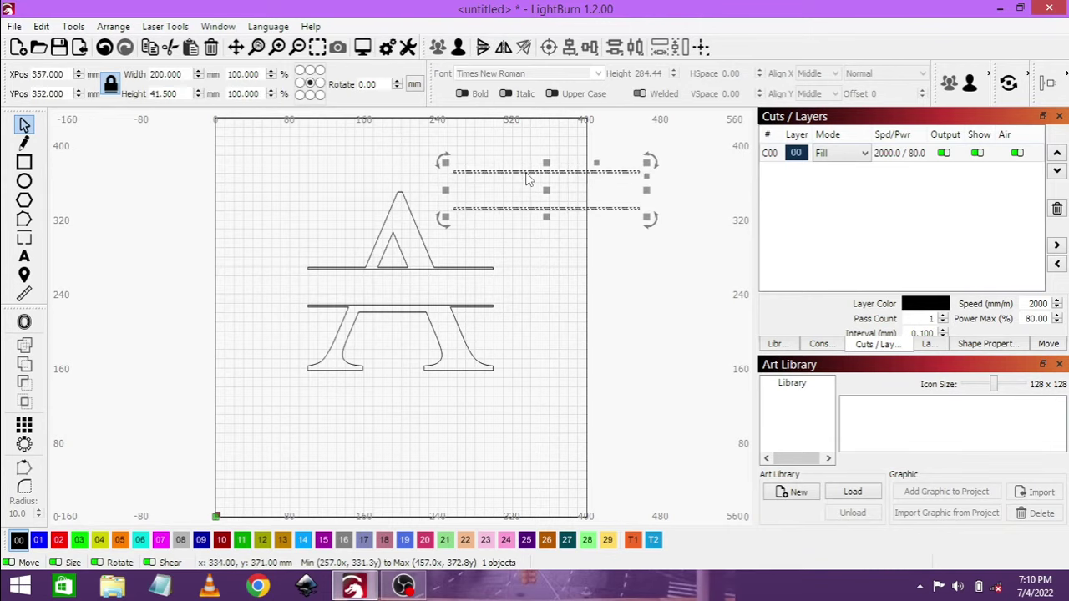
{"action": "key", "text": "Delete"}
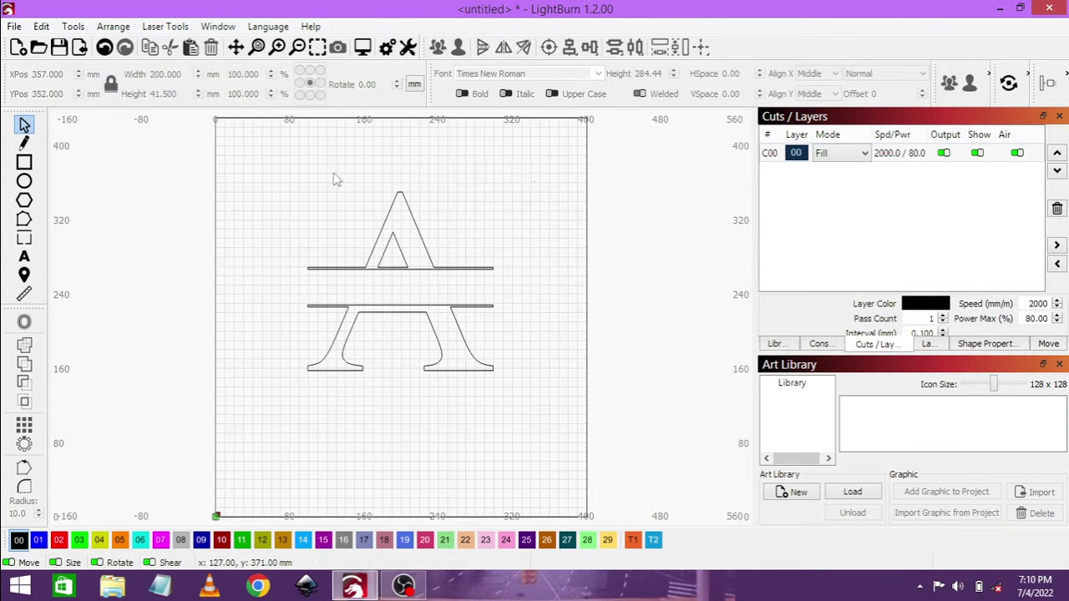
- Import the ornament file Filigree.lbrn2 from the aaa templates folder
{"action": "left_click", "coordinate": [80, 48]}
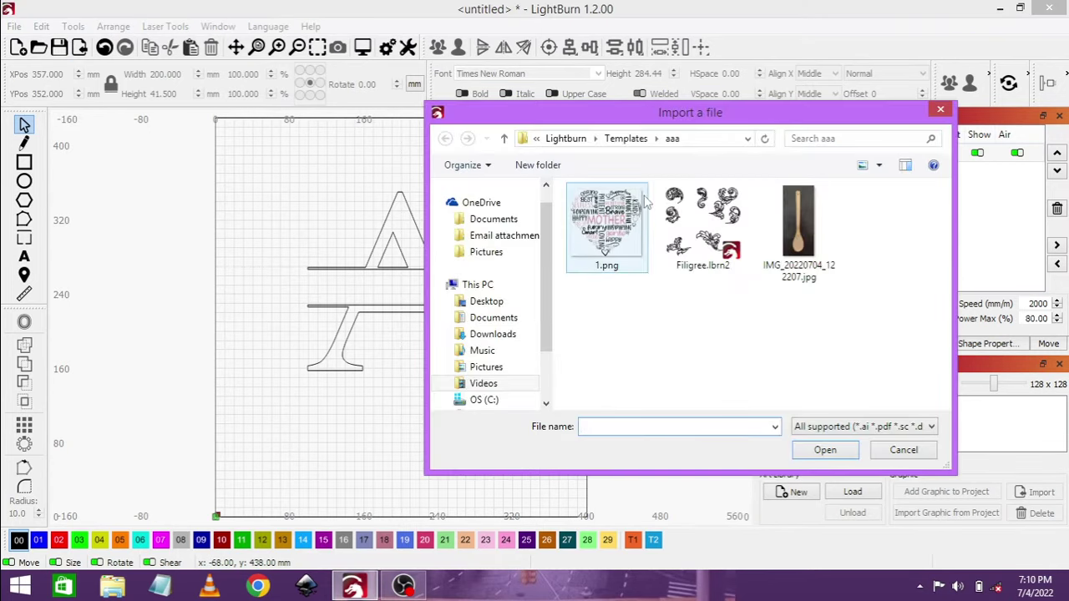
{"action": "left_click", "coordinate": [725, 219]}
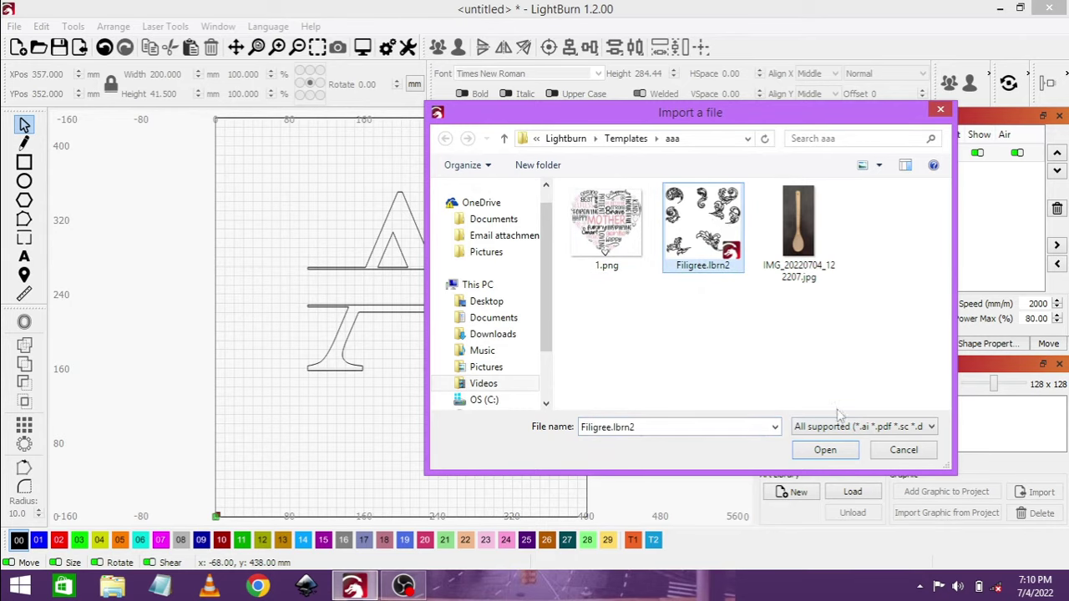
{"action": "left_click", "coordinate": [831, 454]}
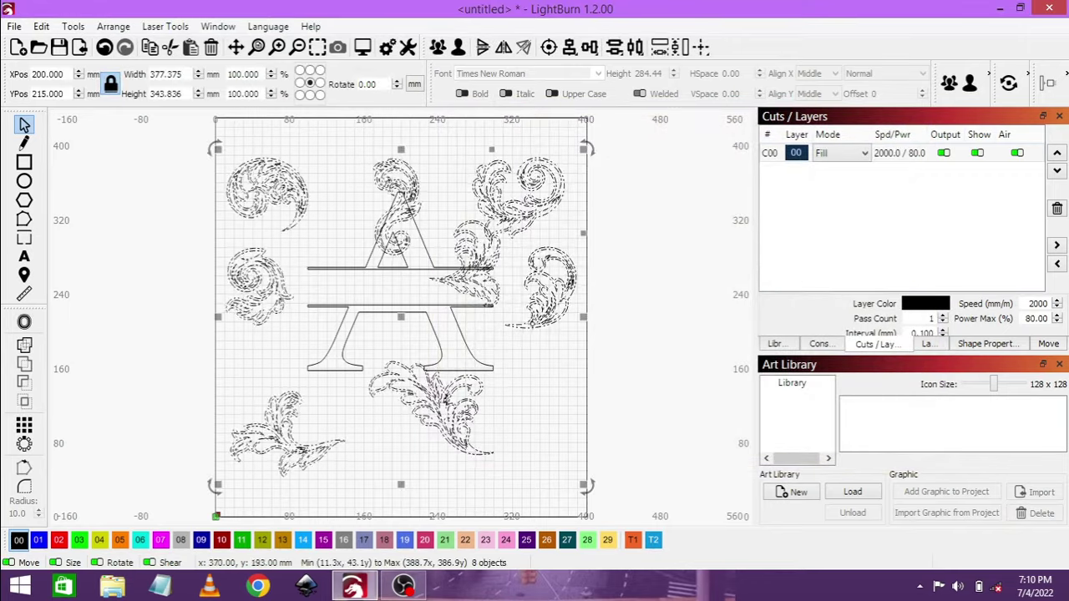
- Move all the filigree ornaments to X 404.146, Y 230.34 mm, and shift the scroll overlapping the A clear of it, to about X 361.7, Y 246.5 mm
{"action": "left_click_drag", "start_coordinate": [469, 262], "coordinate": [659, 232]}
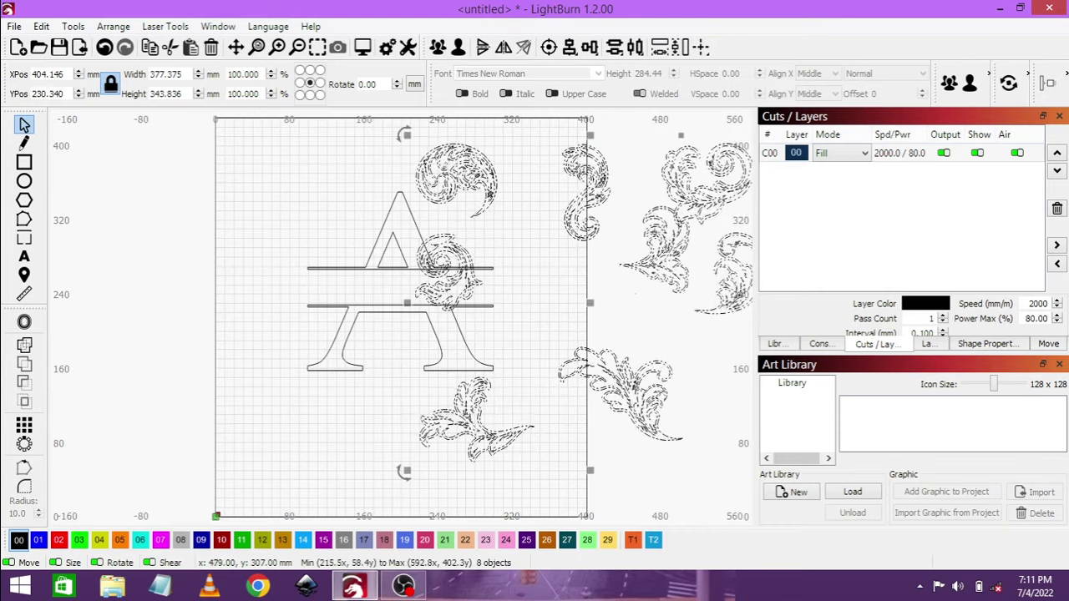
{"action": "left_click", "coordinate": [439, 245]}
{"action": "left_click_drag", "start_coordinate": [435, 246], "coordinate": [539, 261]}
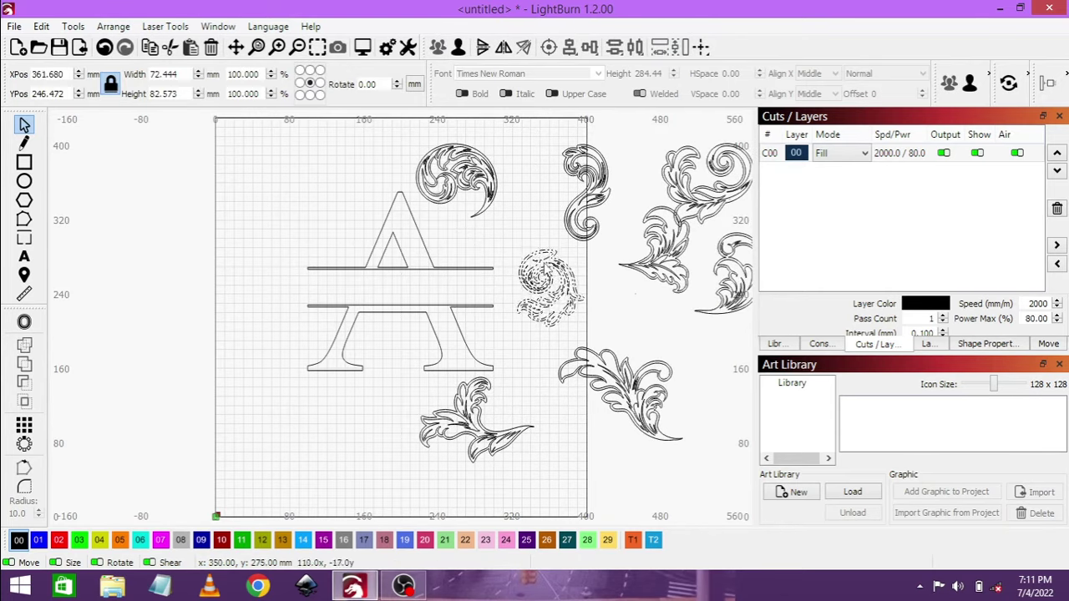
- Shift the round scroll near the A's peak and the leaf sprig below the letter away from it, the sprig to about X 338.1, Y 90.5 mm
{"action": "left_click_drag", "start_coordinate": [470, 154], "coordinate": [498, 144]}
{"action": "left_click_drag", "start_coordinate": [514, 394], "coordinate": [566, 407]}
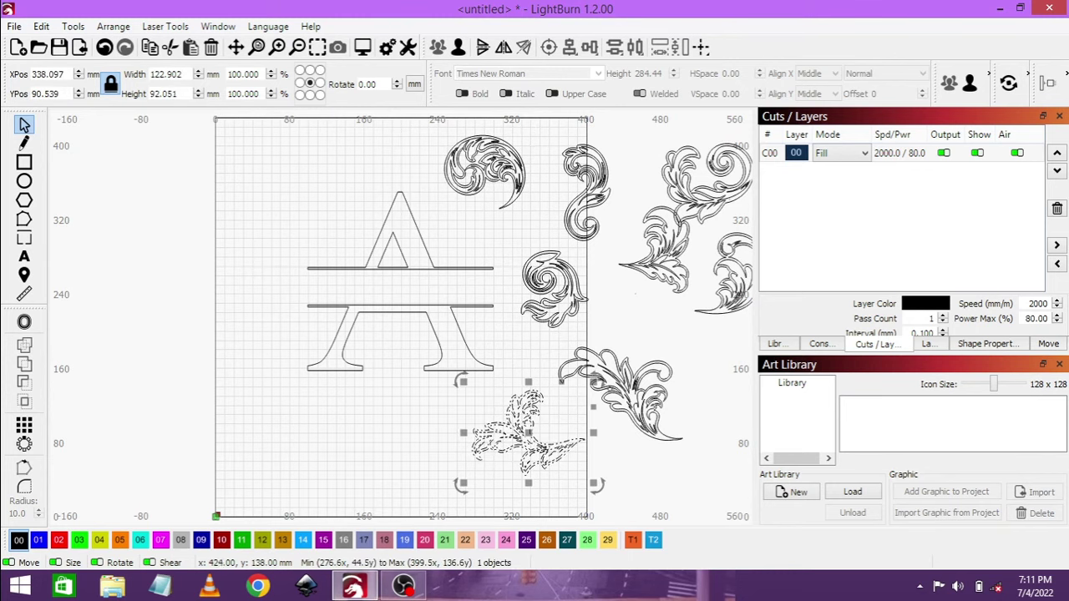
- Flip the large leafy branch horizontally and vertically, rotate it, and place it over the A's lower half at about X 219.3, Y 187.4 mm
{"action": "left_click", "coordinate": [623, 388]}
{"action": "left_click_drag", "start_coordinate": [628, 389], "coordinate": [373, 330]}
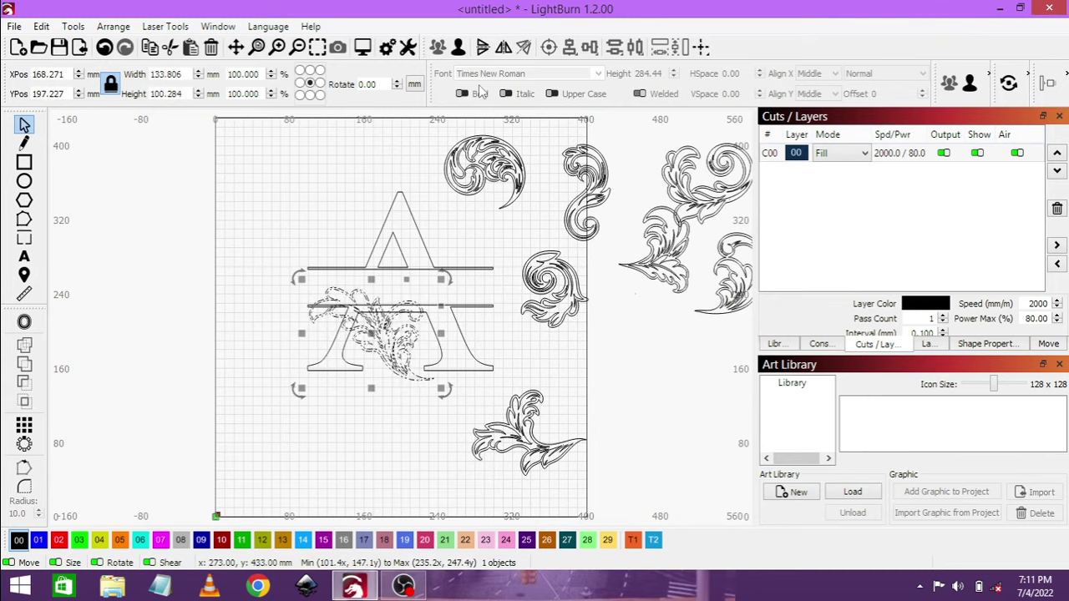
{"action": "left_click", "coordinate": [482, 47]}
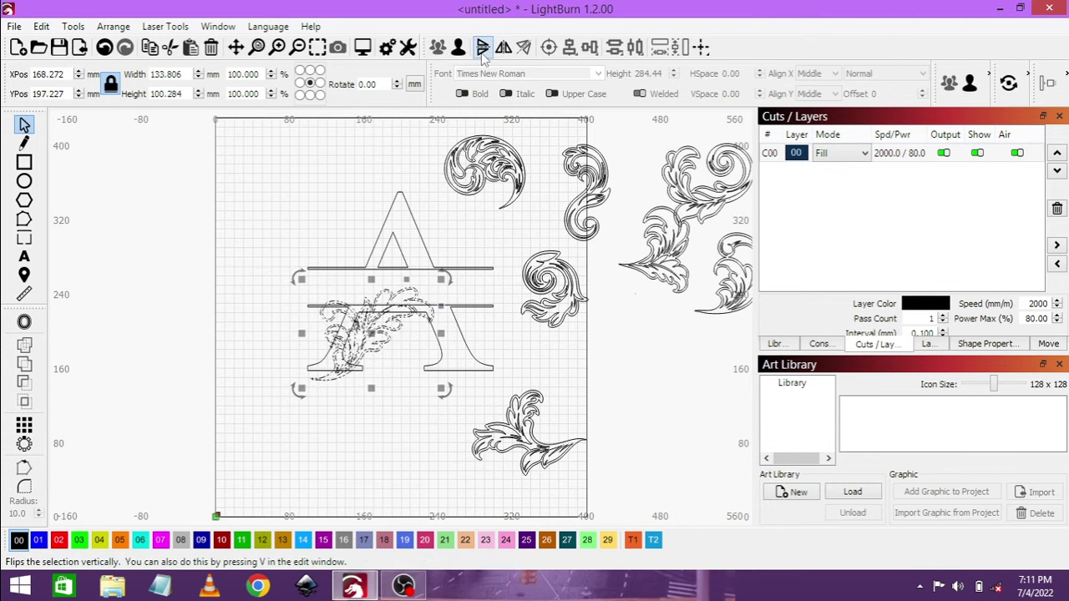
{"action": "left_click", "coordinate": [483, 48]}
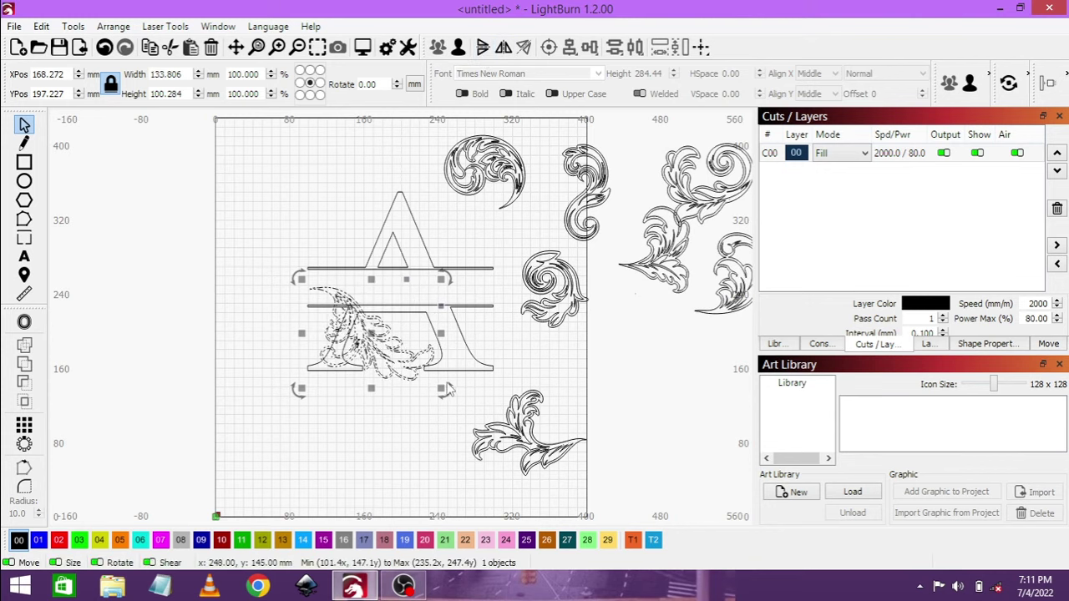
{"action": "left_click_drag", "start_coordinate": [447, 390], "coordinate": [459, 344]}
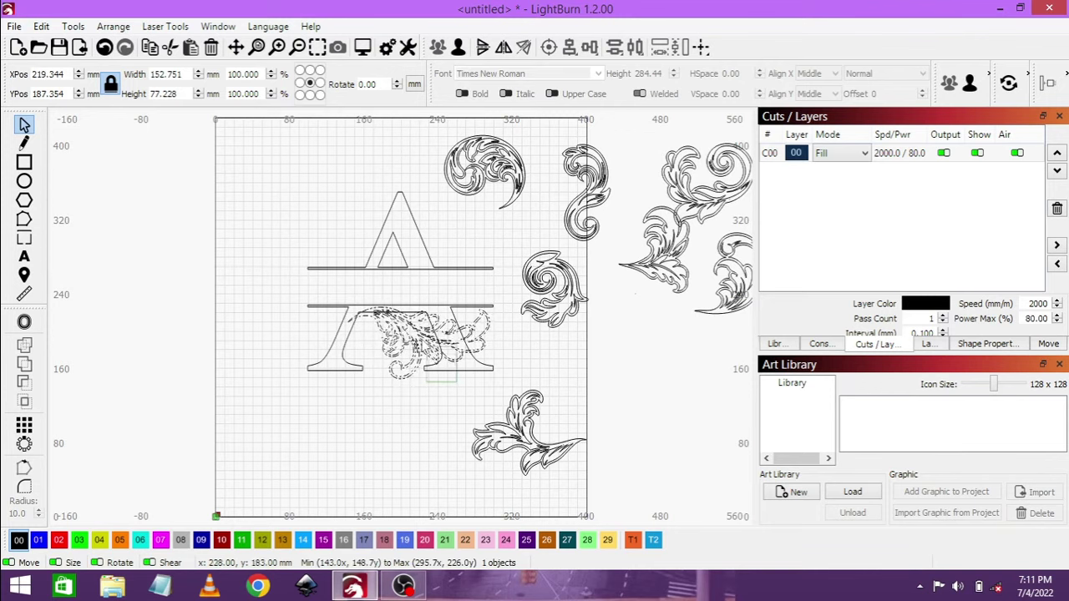
- Weld the leafy branch on the lower half to the split letter
{"action": "left_click", "coordinate": [418, 336], "text": "shift"}
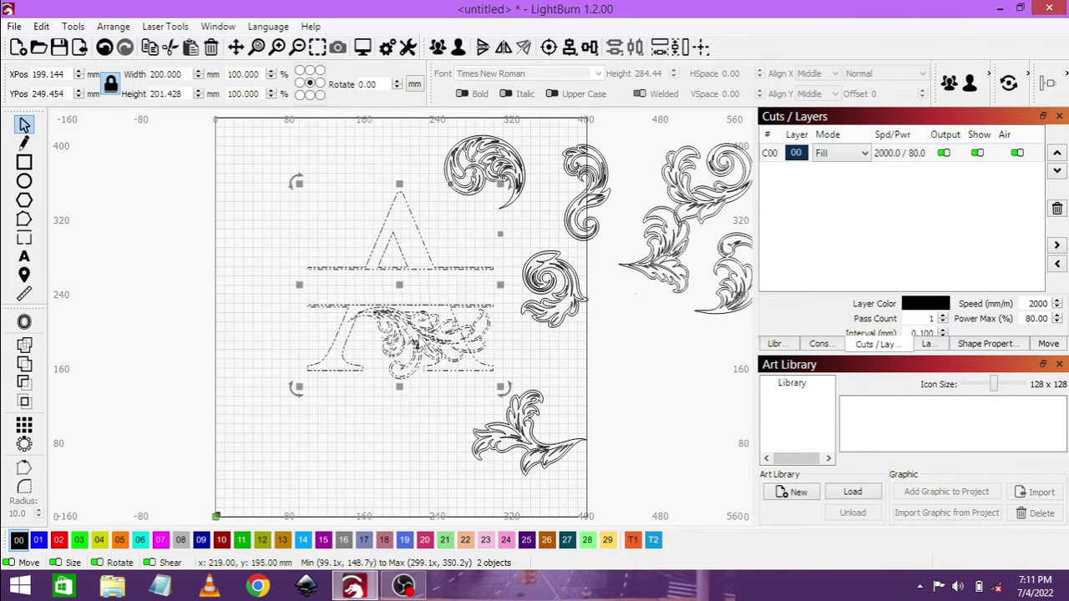
{"action": "left_click", "coordinate": [26, 347]}
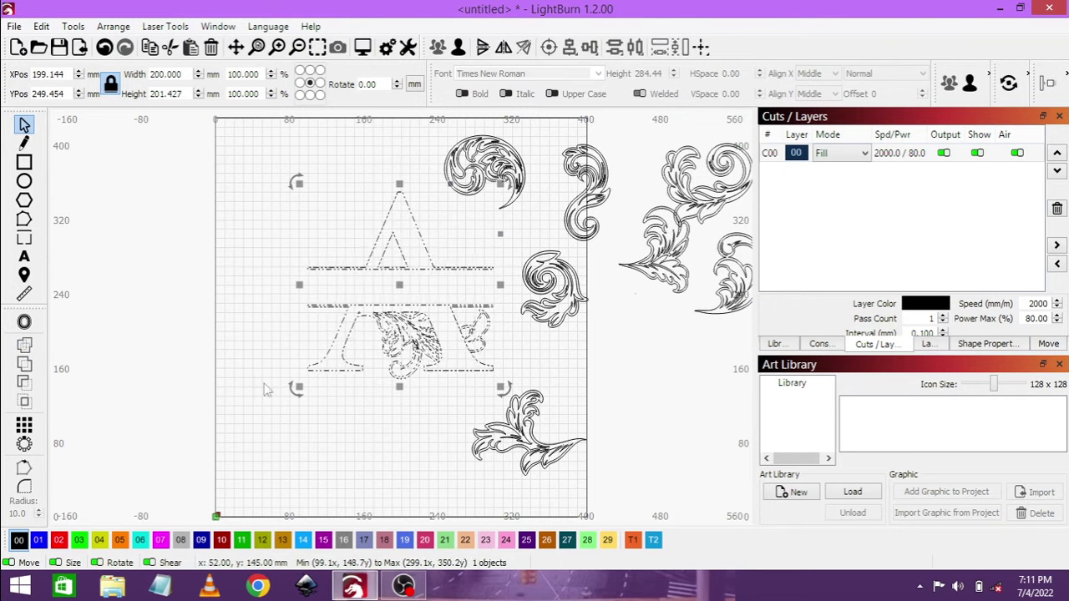
{"action": "left_click", "coordinate": [592, 347]}
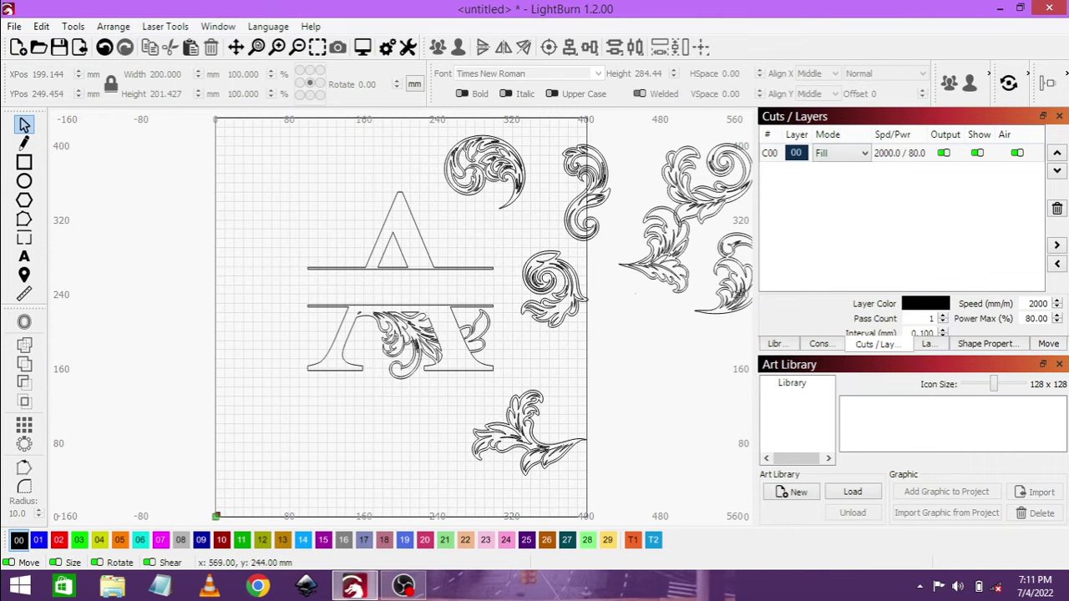
- Place the curled leaf ornament over the A's upper half at about X 208.3, Y 310.7 mm and weld it to the letter
{"action": "left_click", "coordinate": [745, 289]}
{"action": "left_click_drag", "start_coordinate": [744, 290], "coordinate": [418, 247]}
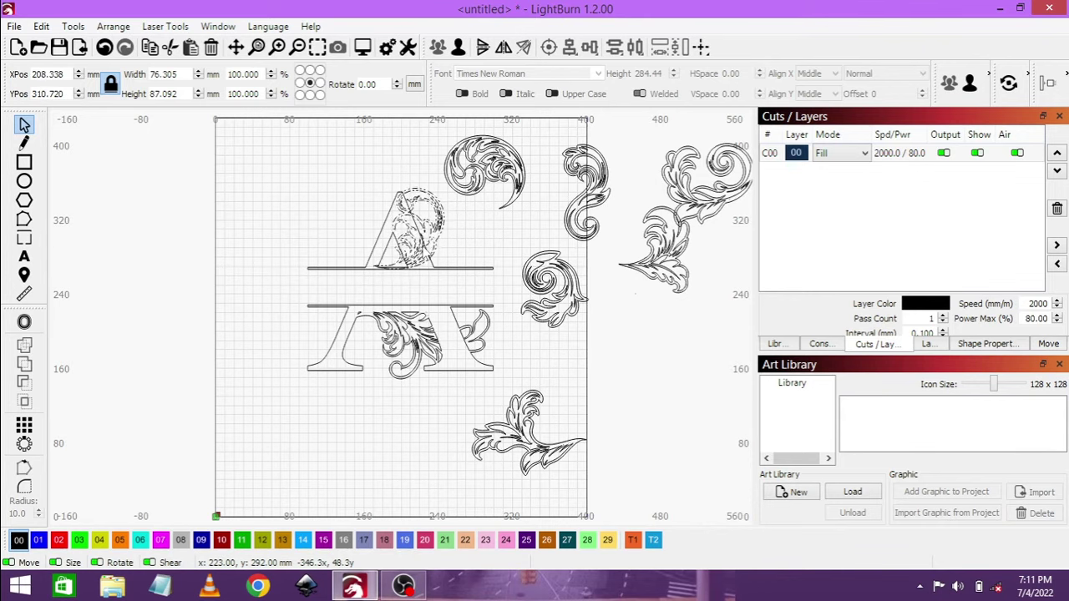
{"action": "left_click_drag", "start_coordinate": [418, 246], "coordinate": [418, 247]}
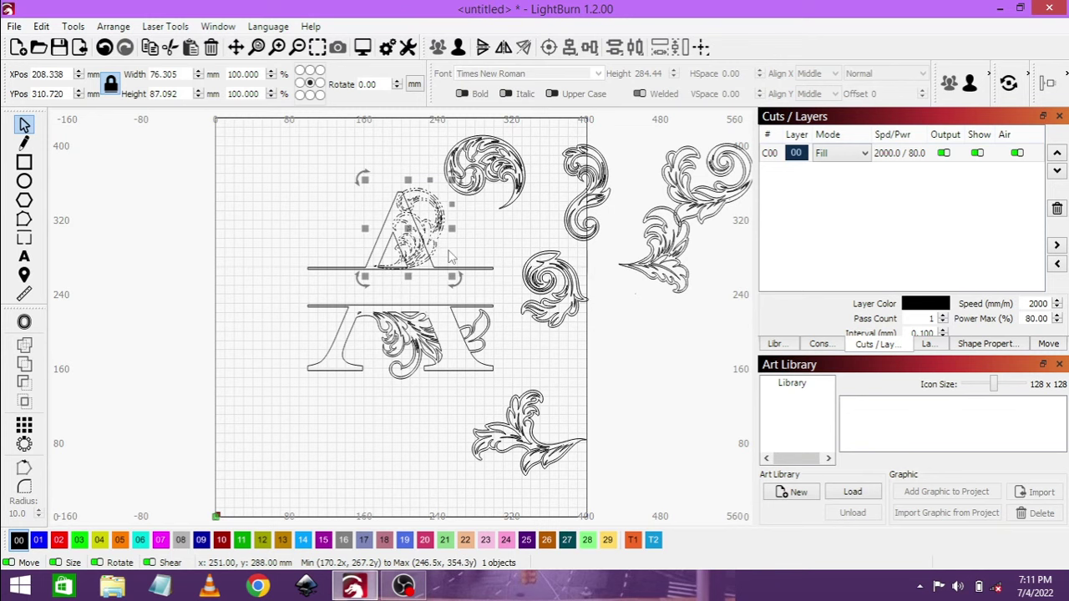
{"action": "left_click_drag", "start_coordinate": [451, 256], "coordinate": [223, 179]}
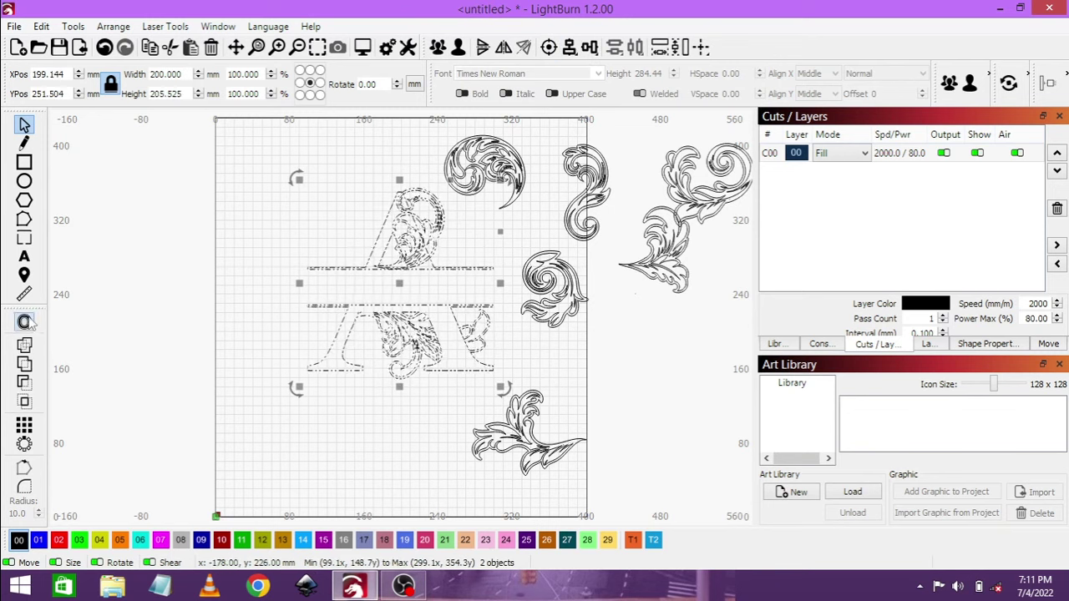
{"action": "left_click", "coordinate": [24, 347]}
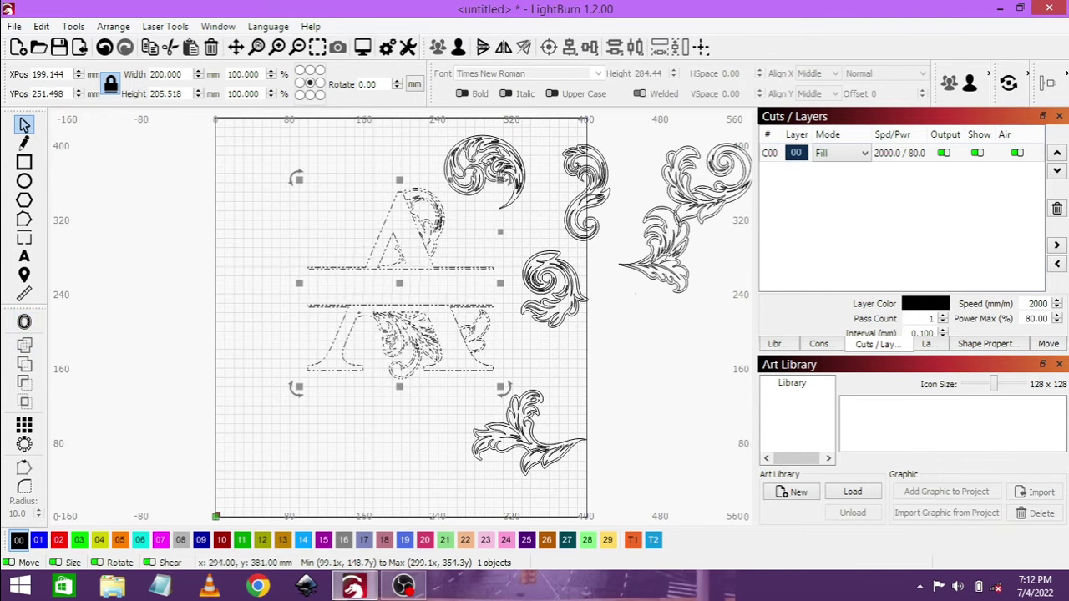
- Move the four unused ornaments still around the letter out of the work area, to the other spare filigree beyond X 400 mm
{"action": "left_click_drag", "start_coordinate": [488, 171], "coordinate": [697, 342]}
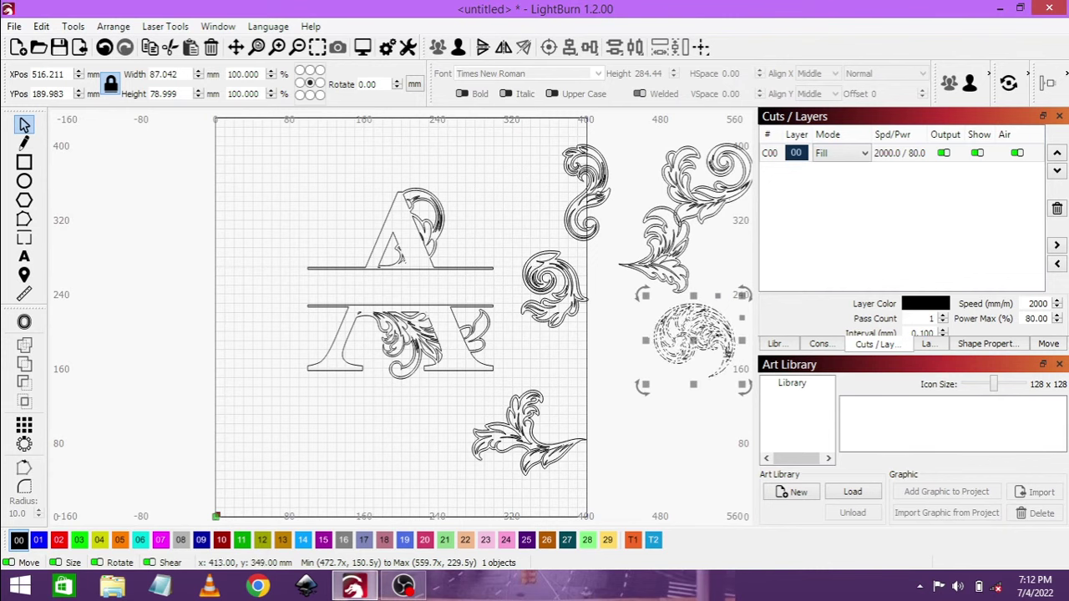
{"action": "left_click_drag", "start_coordinate": [585, 191], "coordinate": [642, 178]}
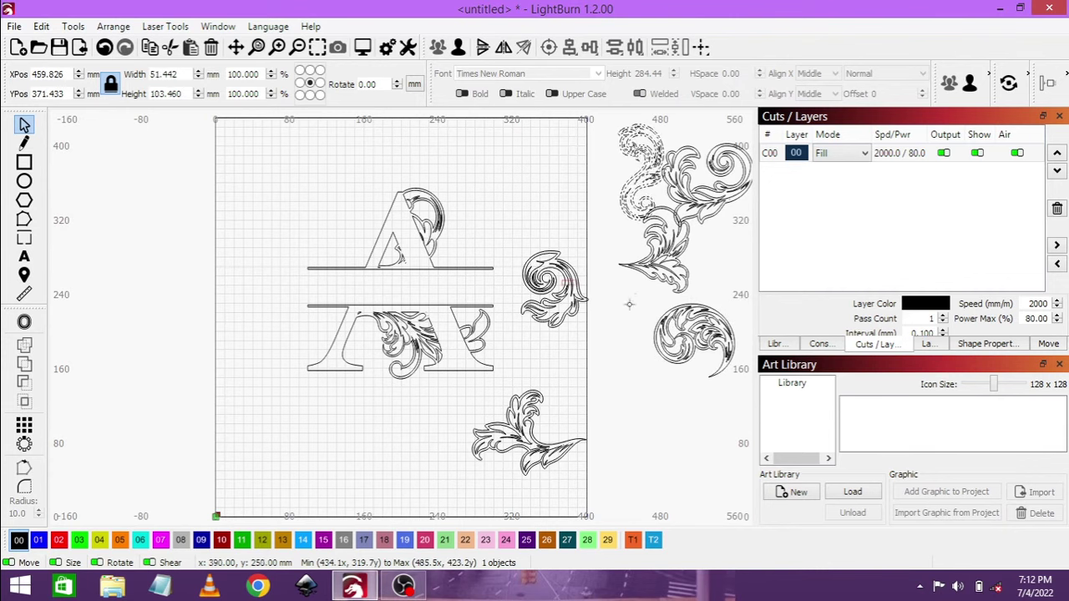
{"action": "left_click", "coordinate": [585, 284]}
{"action": "left_click_drag", "start_coordinate": [572, 279], "coordinate": [695, 329]}
{"action": "left_click", "coordinate": [533, 454]}
{"action": "left_click_drag", "start_coordinate": [533, 455], "coordinate": [665, 451]}
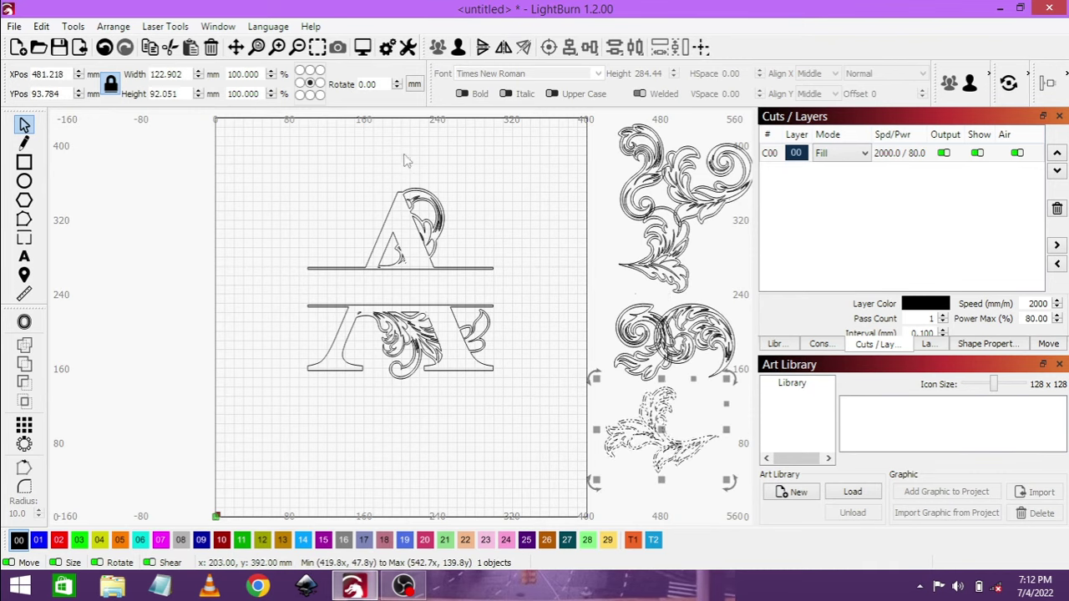
- Preview the filled split letter with its welded ornaments, then close the preview and clear the selection
{"action": "left_click", "coordinate": [362, 47]}
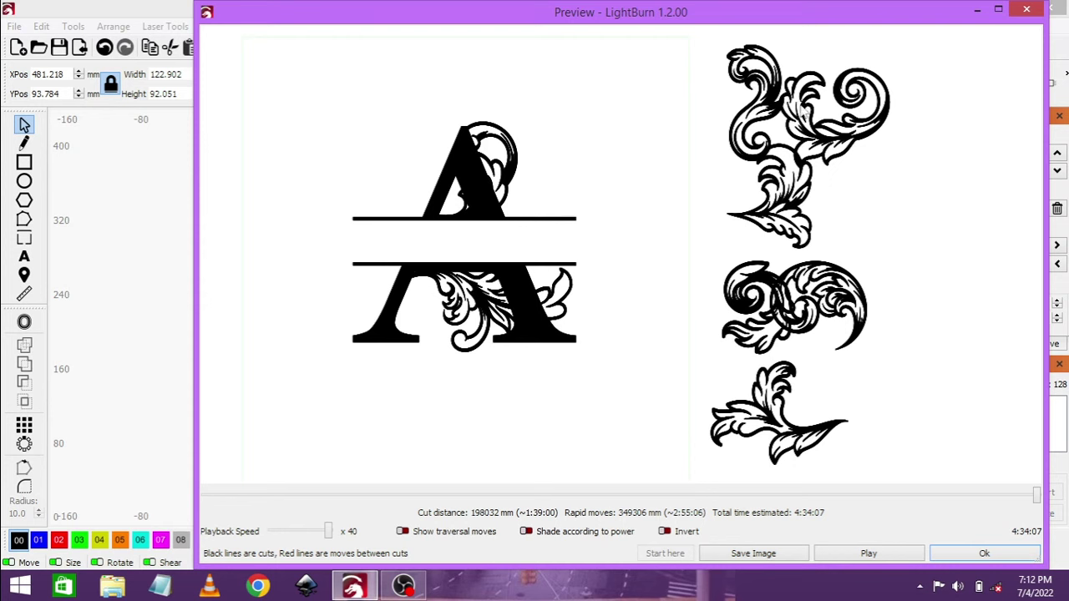
{"action": "left_click", "coordinate": [1029, 10]}
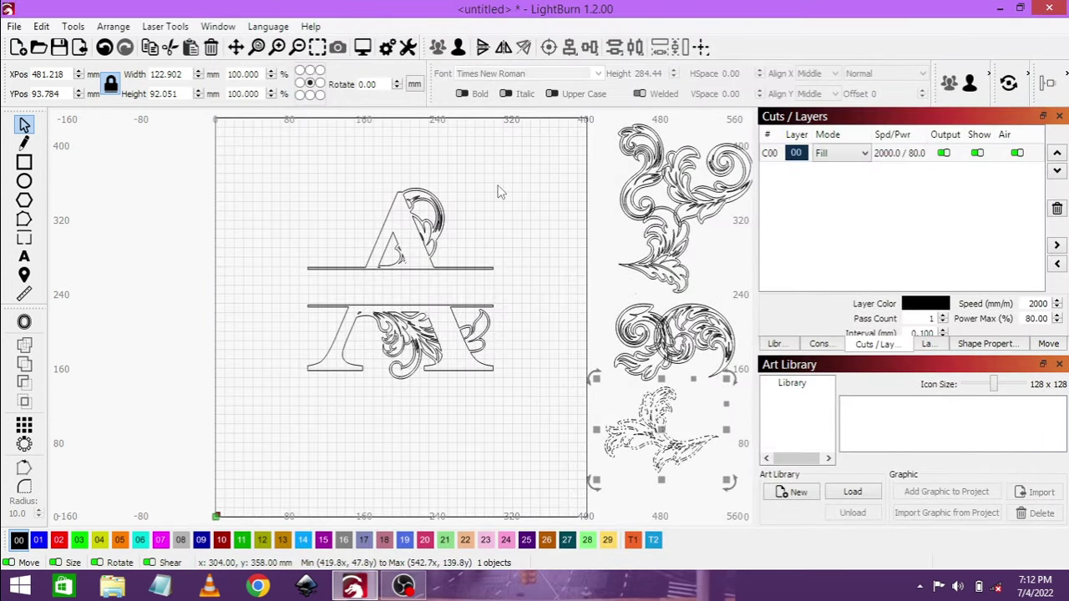
{"action": "left_click", "coordinate": [499, 193]}
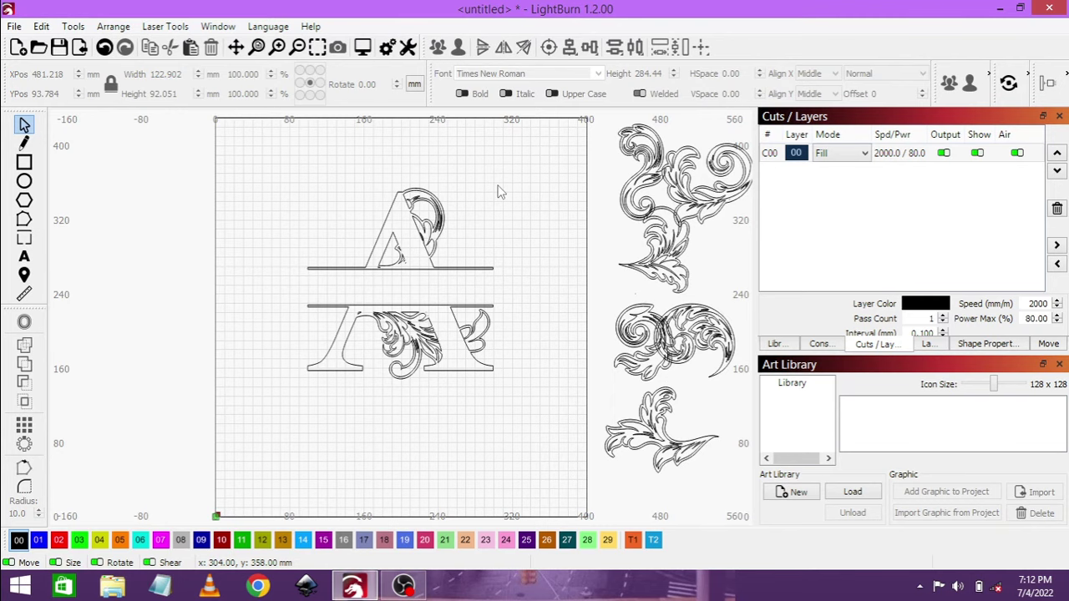